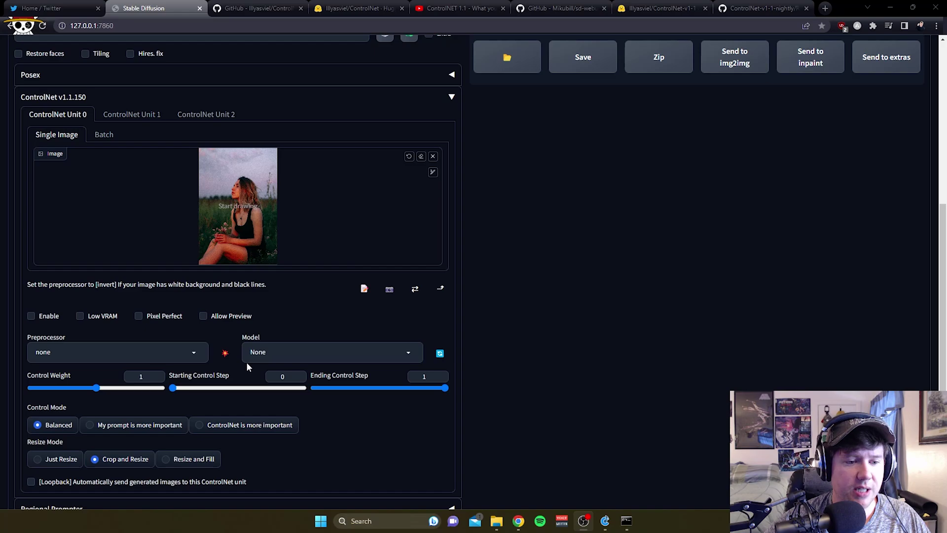
# Step: Keep the DPM++ 2M Karras sampler and set txt2img Sampling steps to 30
pyautogui.scroll(-2, 323, 322)
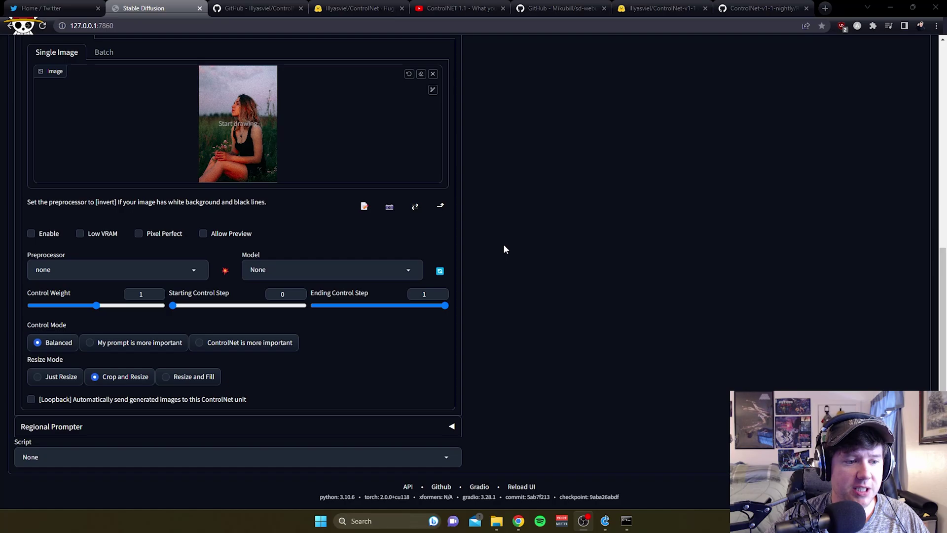
pyautogui.scroll(8, 517, 267)
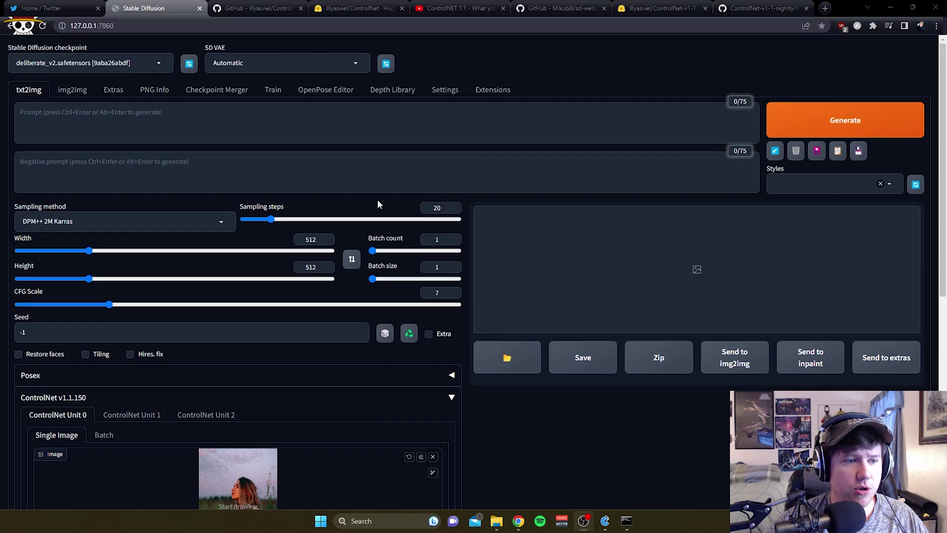
pyautogui.click(224, 222)
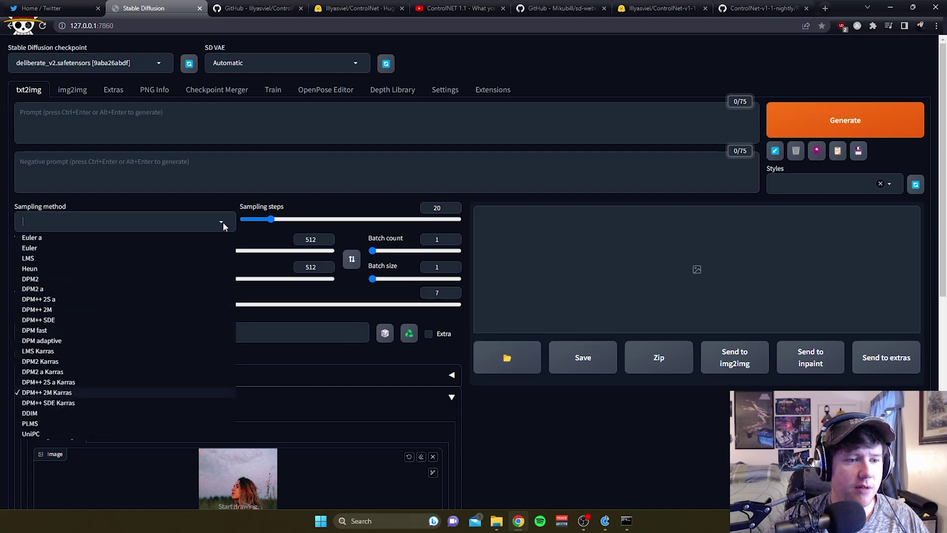
pyautogui.click(220, 203)
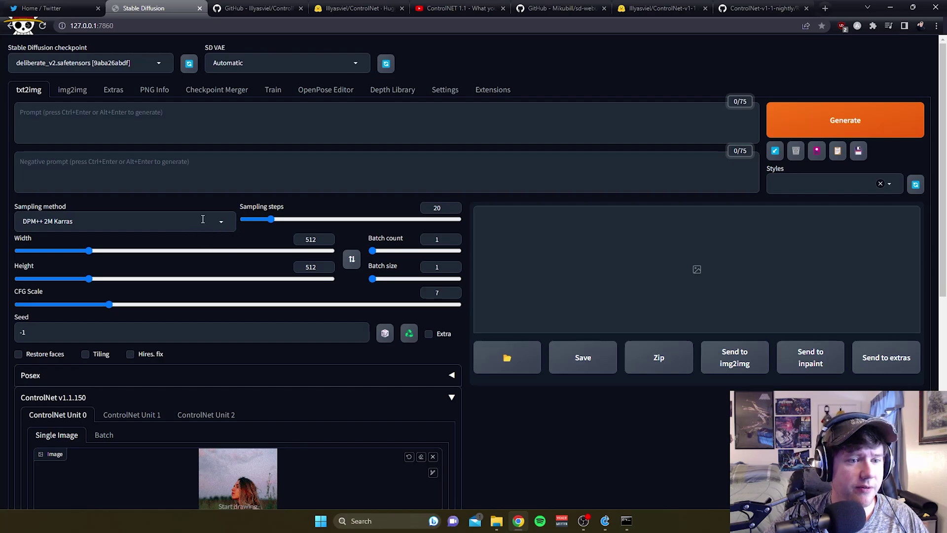
pyautogui.moveTo(271, 219); pyautogui.dragTo(279, 225)
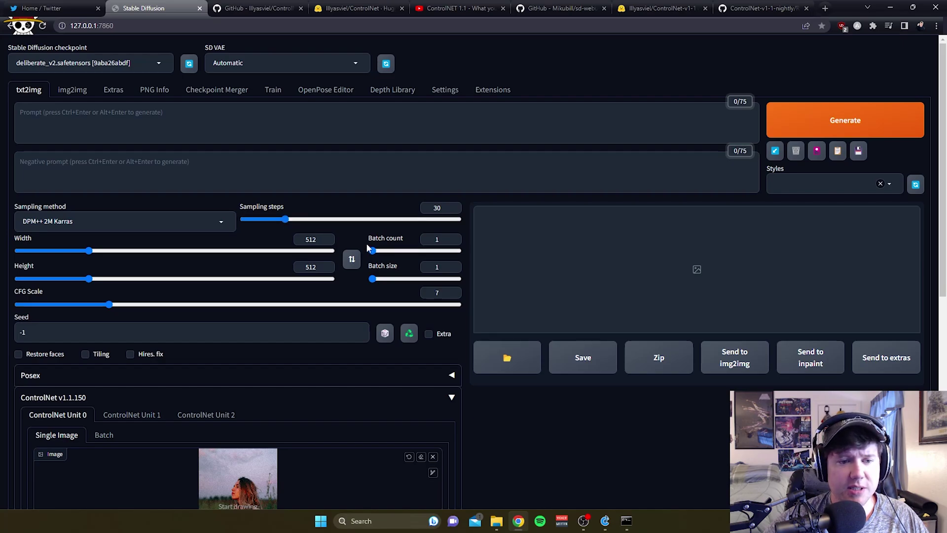
pyautogui.scroll(-3, 350, 266)
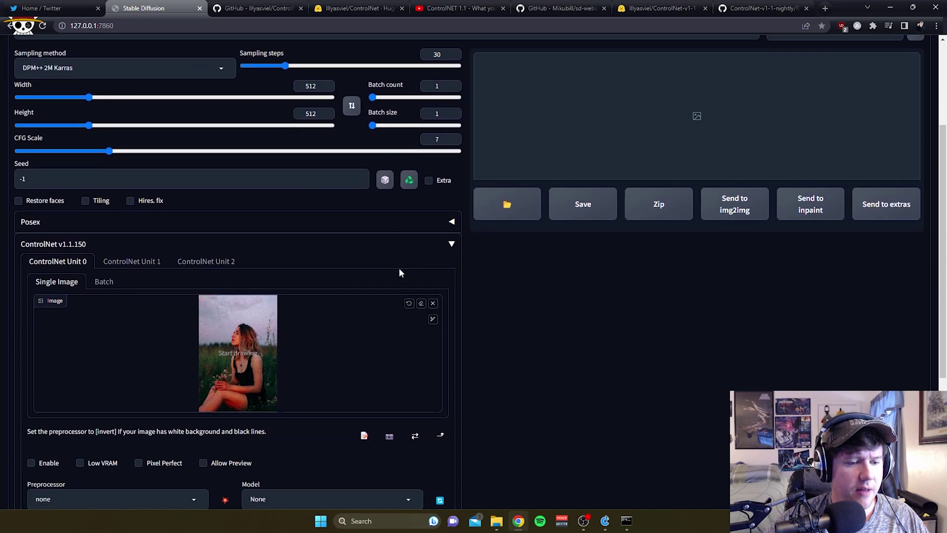
pyautogui.scroll(2, 287, 344)
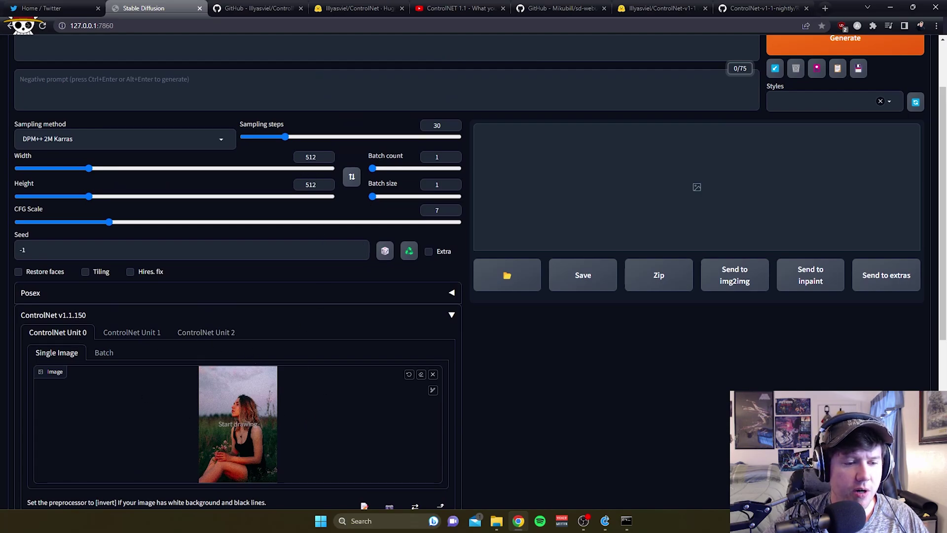
pyautogui.scroll(2, 384, 315)
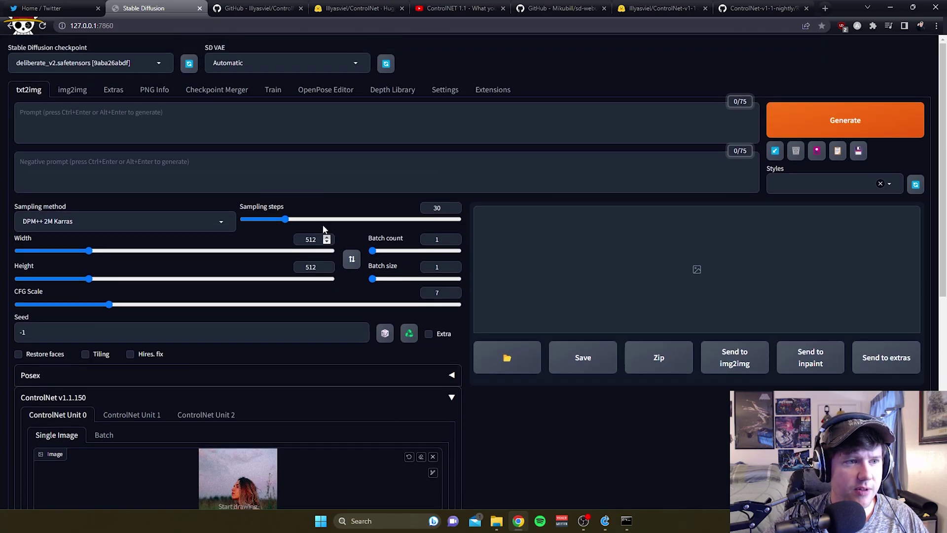
pyautogui.scroll(-4, 368, 260)
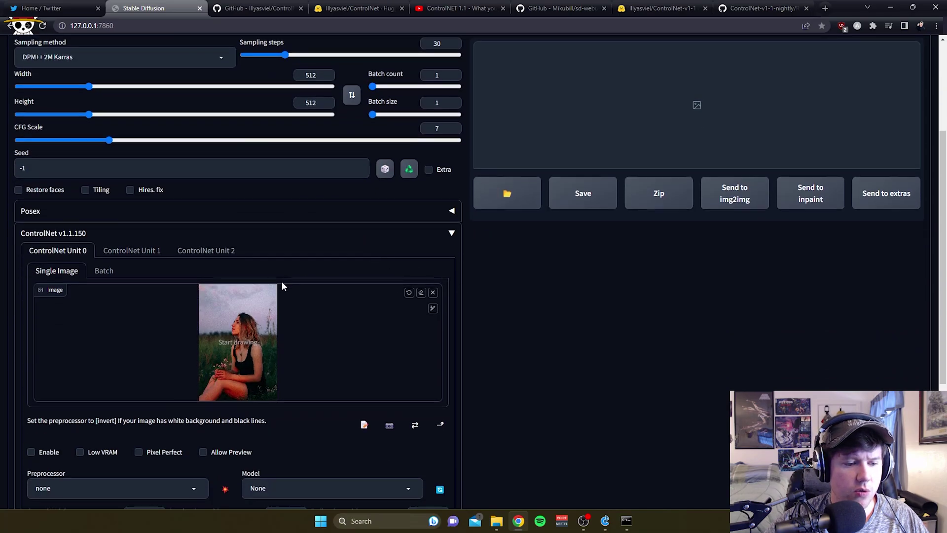
pyautogui.scroll(-4, 282, 285)
pyautogui.scroll(2, 390, 271)
pyautogui.scroll(4, 419, 285)
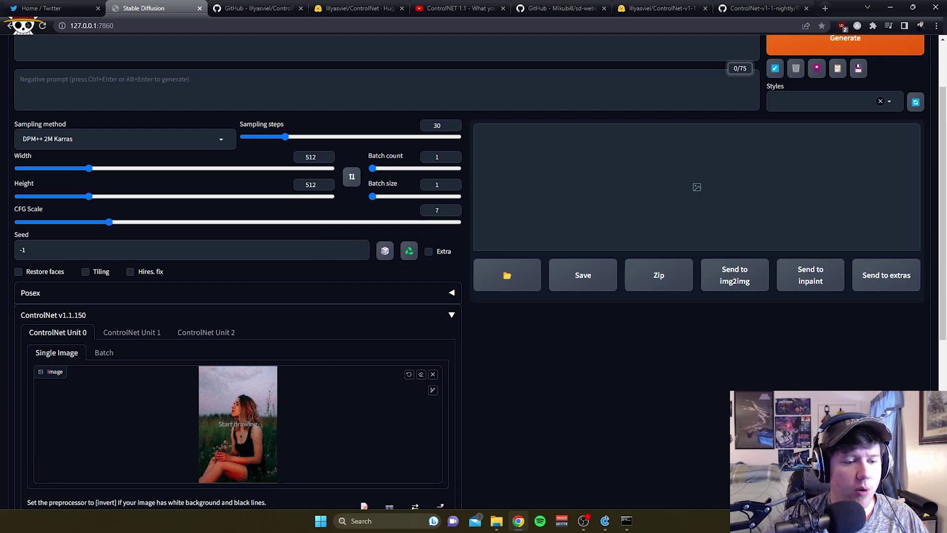
pyautogui.scroll(2, 363, 296)
pyautogui.scroll(-2, 323, 289)
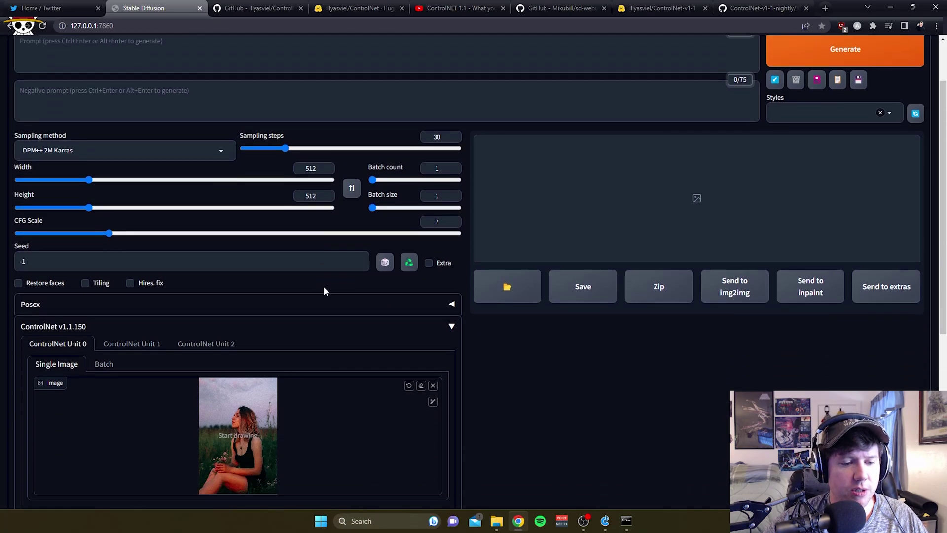
pyautogui.scroll(2, 291, 239)
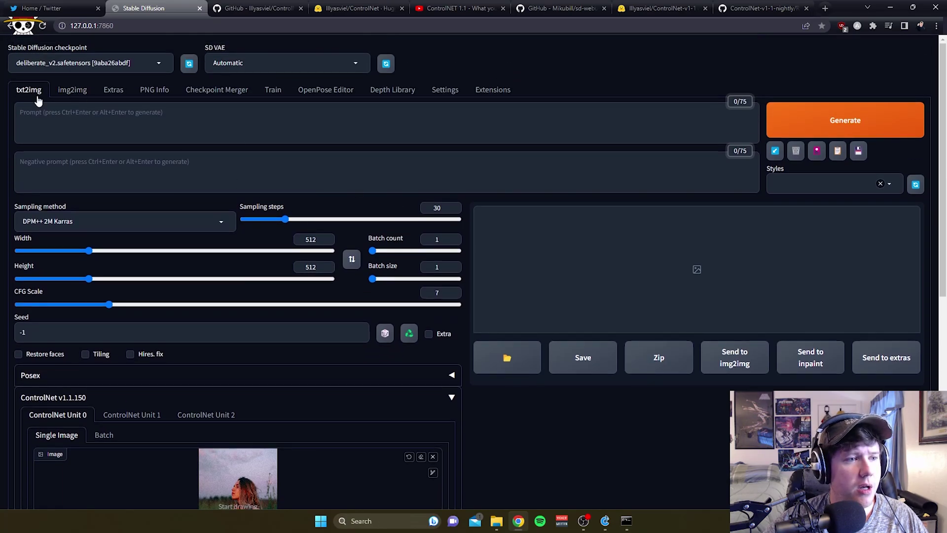
# Step: Drop the stock photo of the seated woman into img2img as the source image
pyautogui.click(73, 92)
pyautogui.scroll(-2, 222, 221)
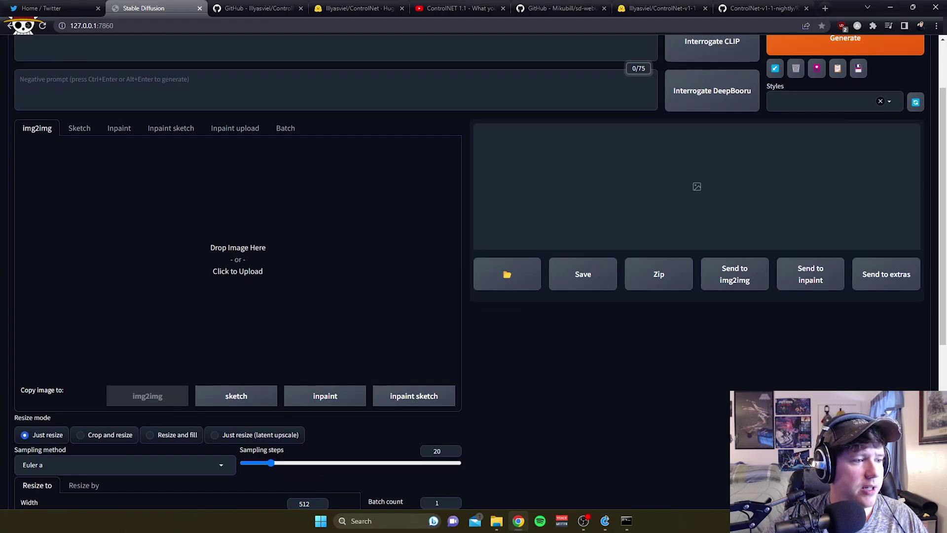
pyautogui.moveTo(173, 288); pyautogui.dragTo(288, 296)
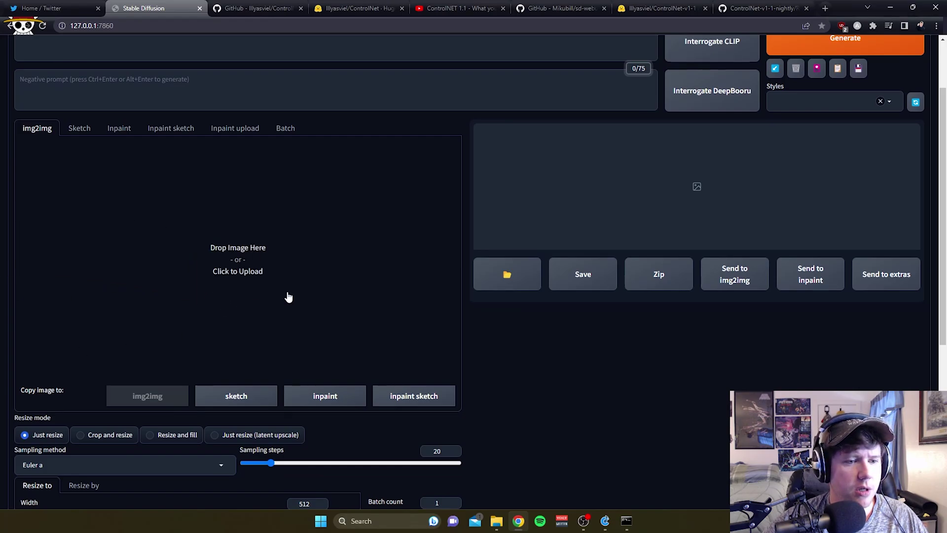
pyautogui.scroll(2, 558, 330)
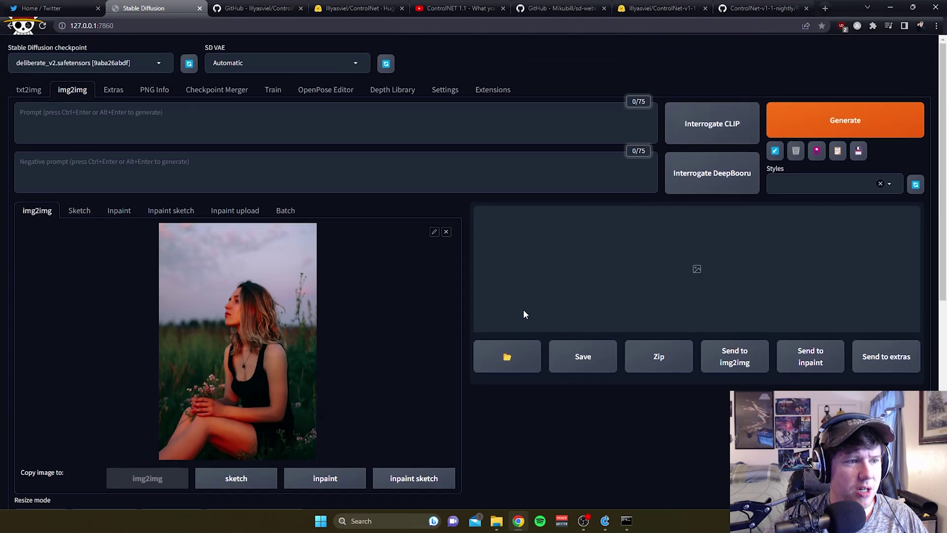
pyautogui.scroll(-5, 508, 306)
pyautogui.scroll(2, 434, 335)
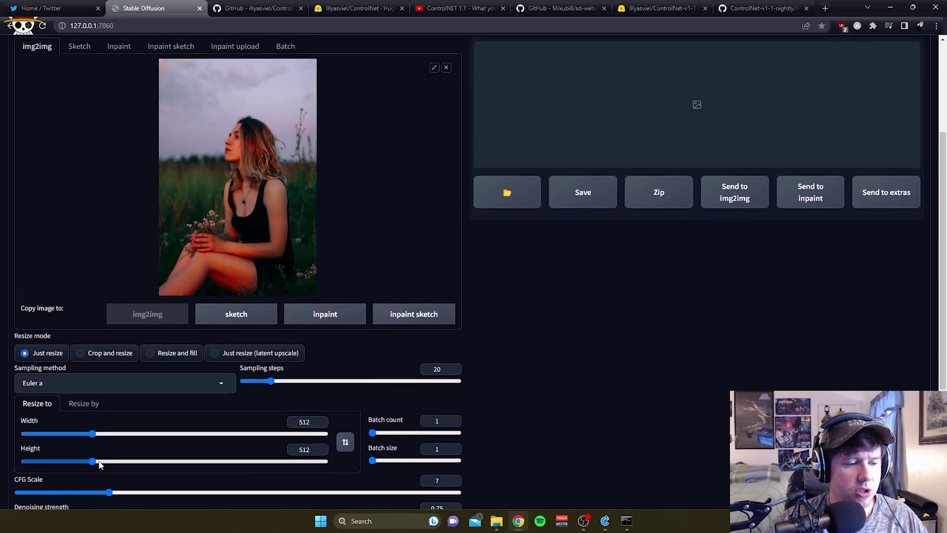
# Step: Set the img2img output to 512 by 768 to match the photo's proportions
pyautogui.moveTo(94, 462); pyautogui.dragTo(133, 462)
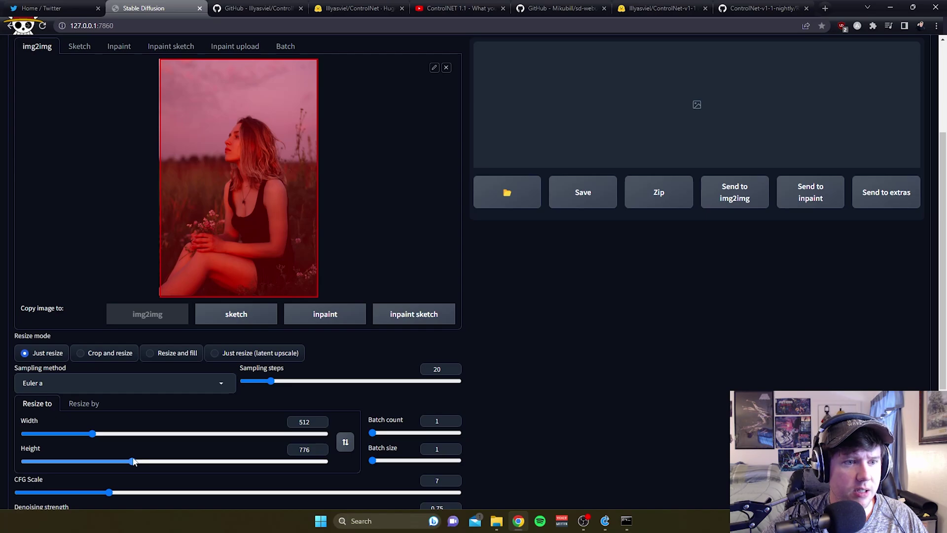
pyautogui.moveTo(133, 461); pyautogui.dragTo(132, 460)
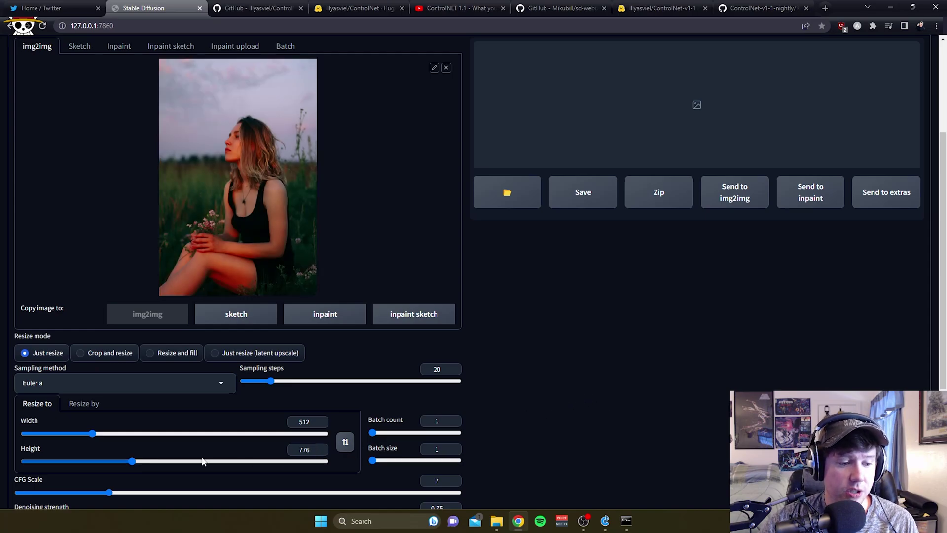
pyautogui.moveTo(202, 461); pyautogui.dragTo(132, 463)
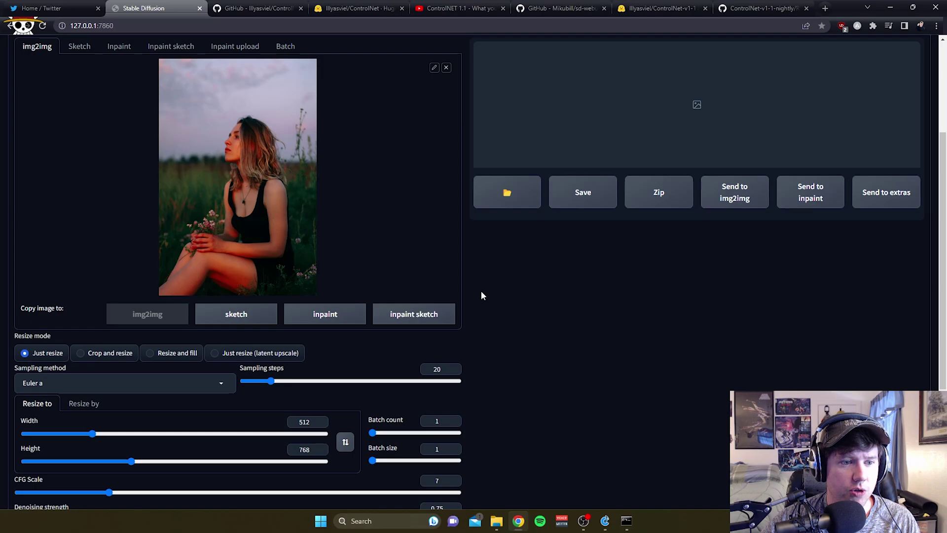
pyautogui.scroll(1, 345, 283)
pyautogui.scroll(-1, 277, 331)
pyautogui.moveTo(131, 461); pyautogui.dragTo(131, 461)
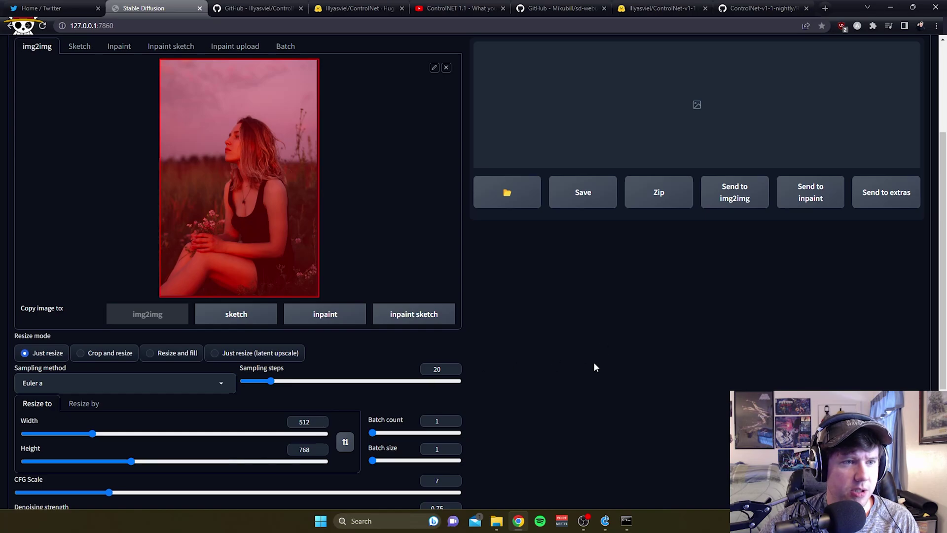
pyautogui.scroll(4, 475, 354)
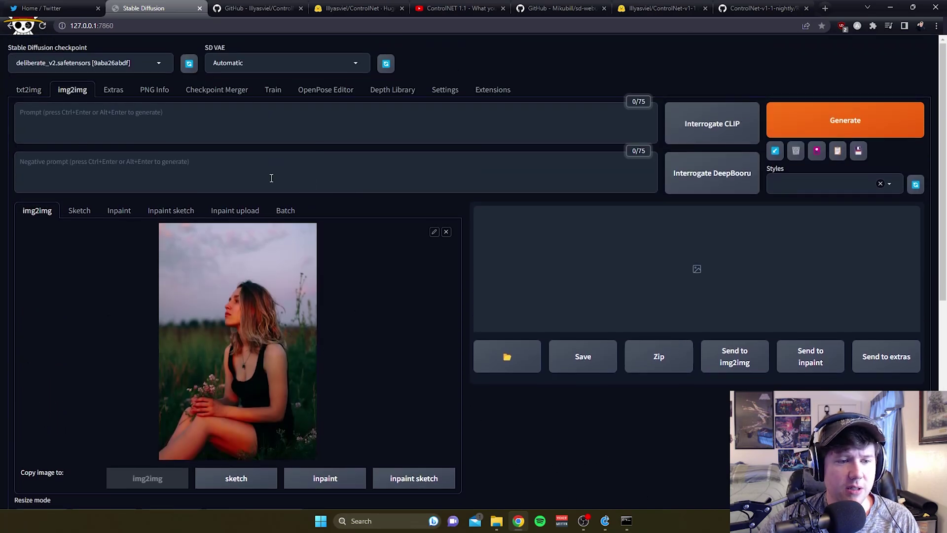
# Step: Back on txt2img, increase the output height
pyautogui.click(25, 90)
pyautogui.scroll(-5, 403, 274)
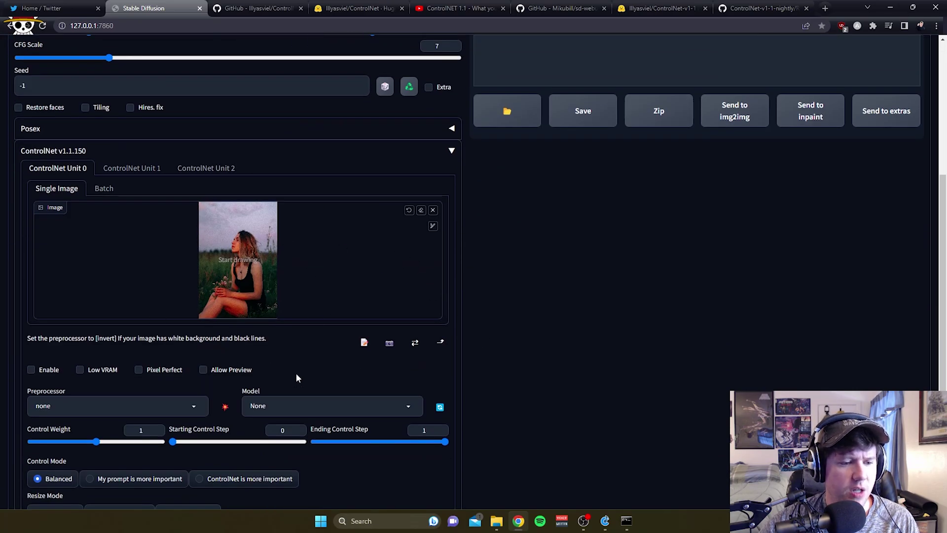
pyautogui.scroll(4, 349, 332)
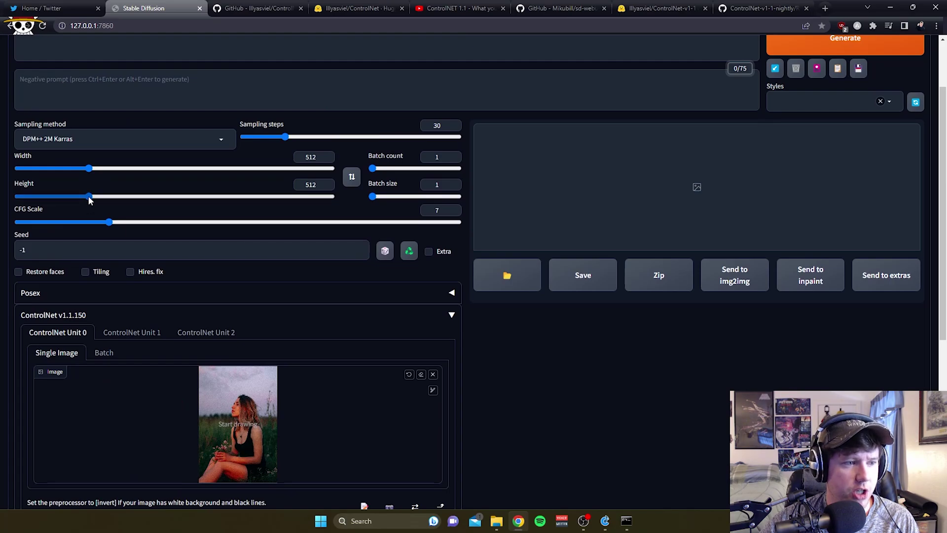
pyautogui.moveTo(90, 197); pyautogui.dragTo(129, 200)
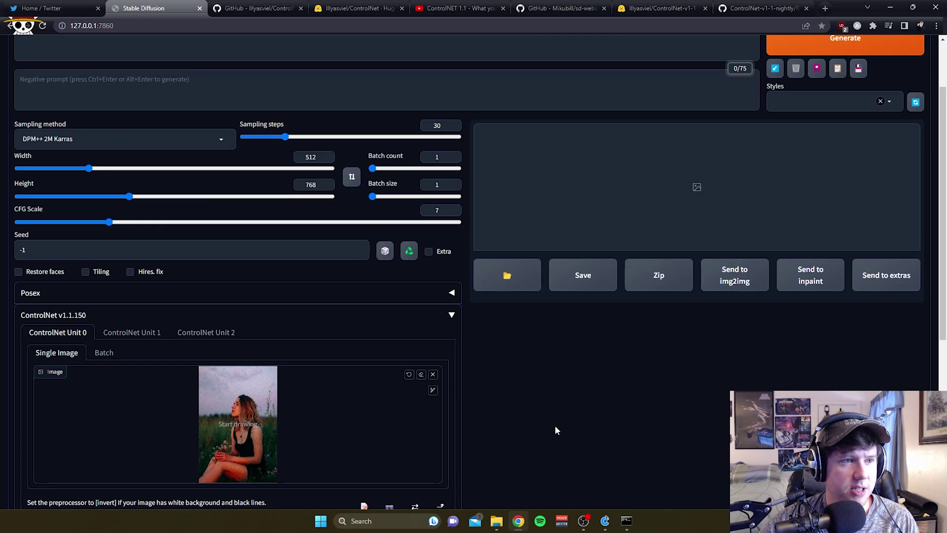
pyautogui.scroll(2, 306, 257)
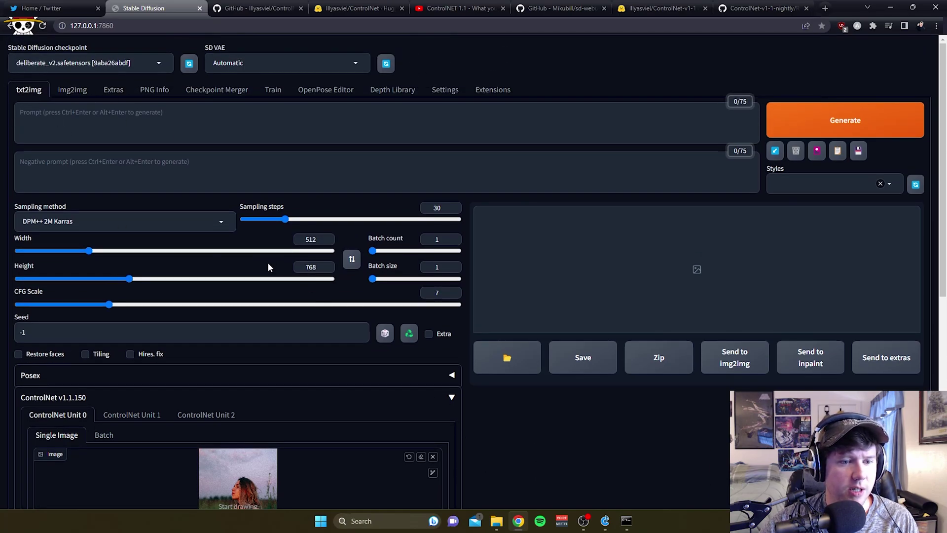
pyautogui.scroll(-2, 329, 239)
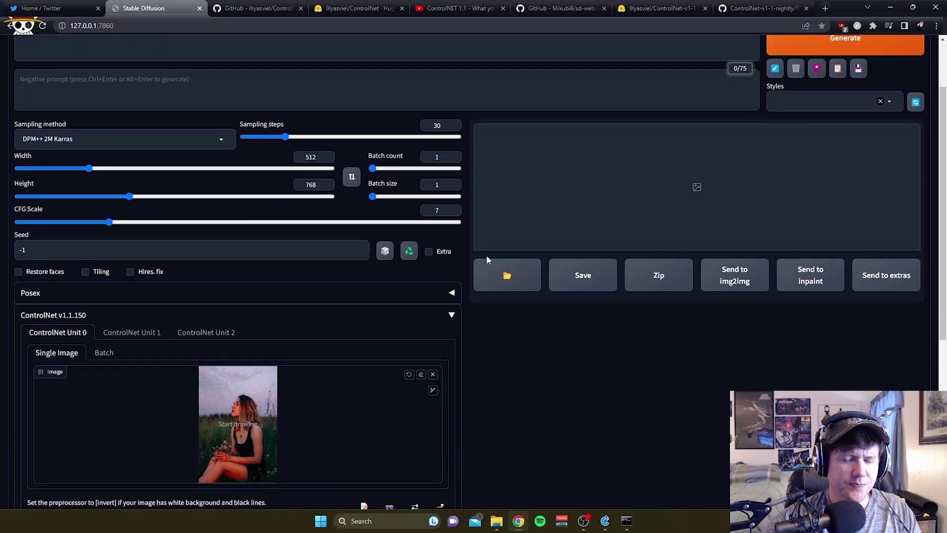
# Step: Set the txt2img batch size to 4 images
pyautogui.moveTo(372, 196); pyautogui.dragTo(397, 199)
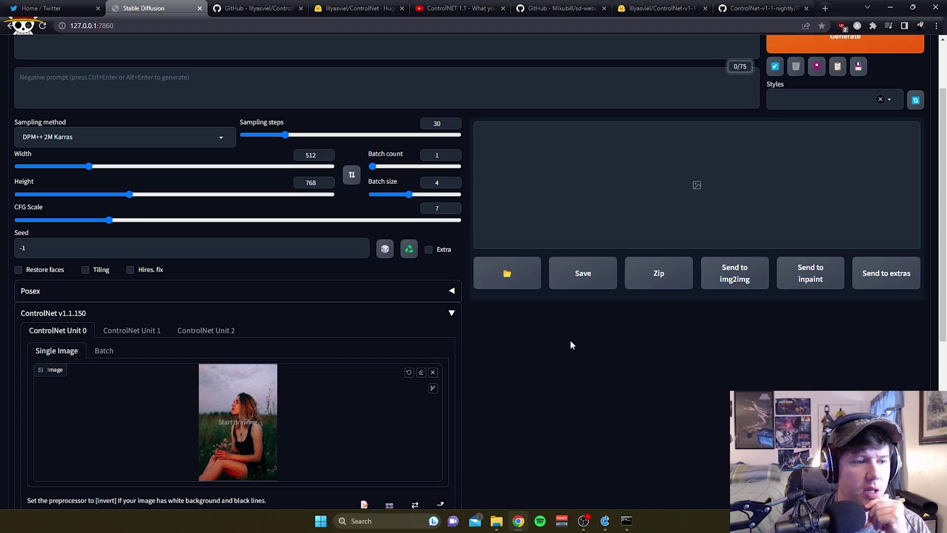
pyautogui.scroll(-6, 577, 338)
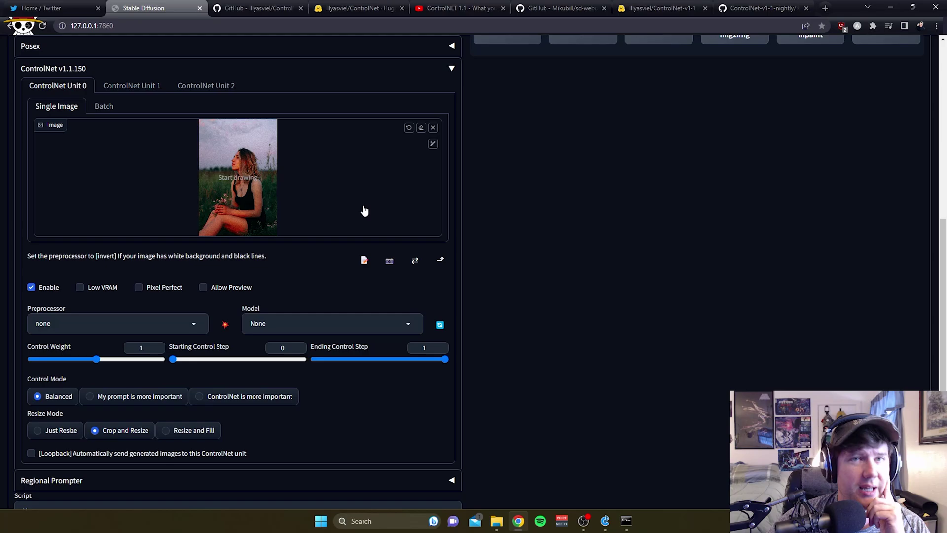
pyautogui.scroll(-2, 460, 224)
pyautogui.scroll(1, 454, 220)
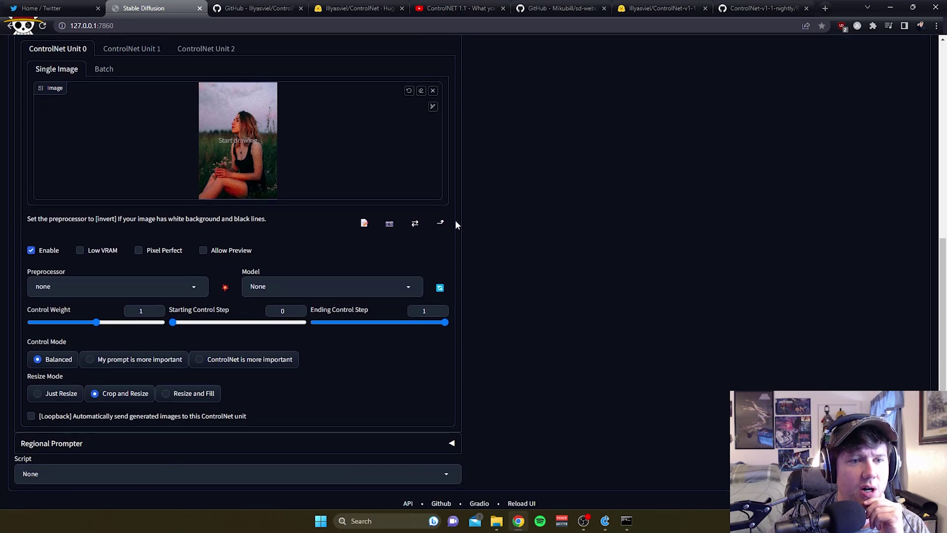
pyautogui.scroll(-1, 467, 229)
pyautogui.scroll(2, 468, 227)
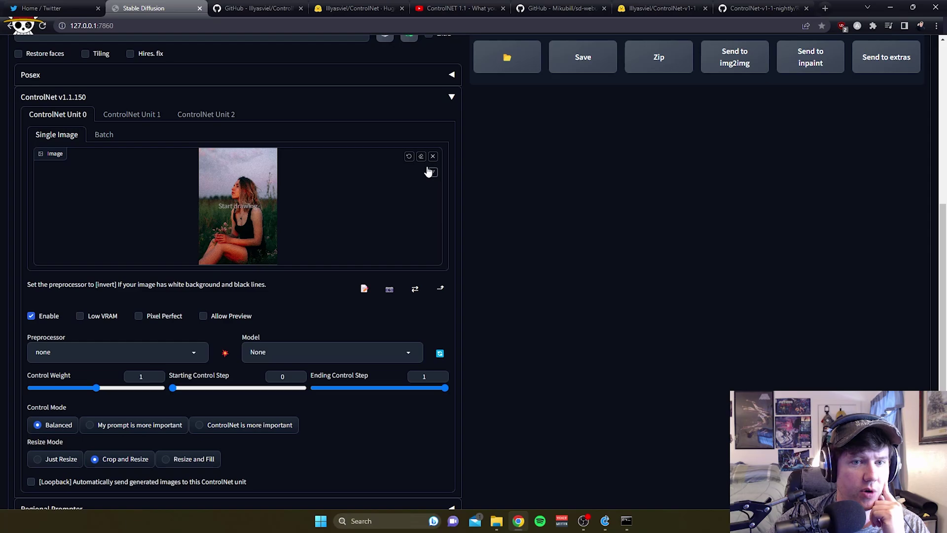
# Step: Load the photo of the woman sitting in the grass into ControlNet Unit 0's Single Image box
pyautogui.click(452, 98)
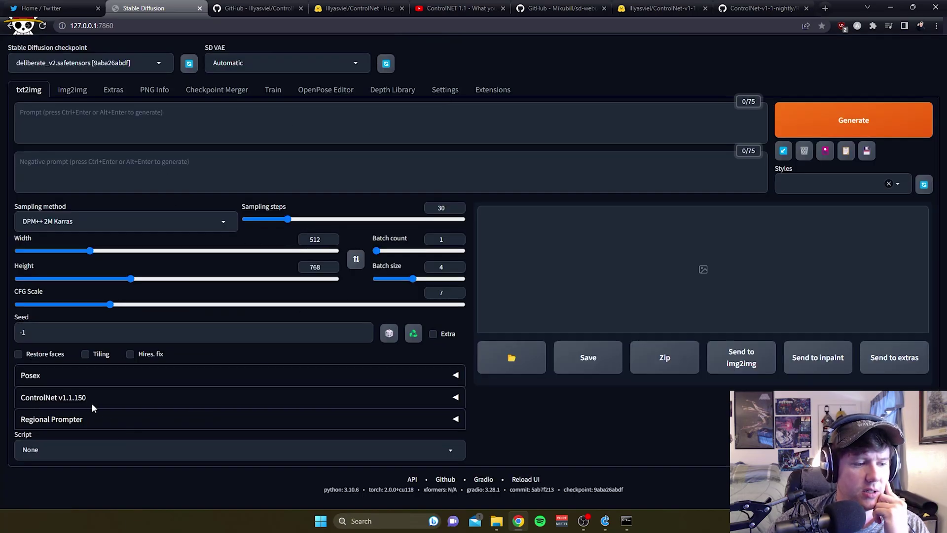
pyautogui.click(455, 397)
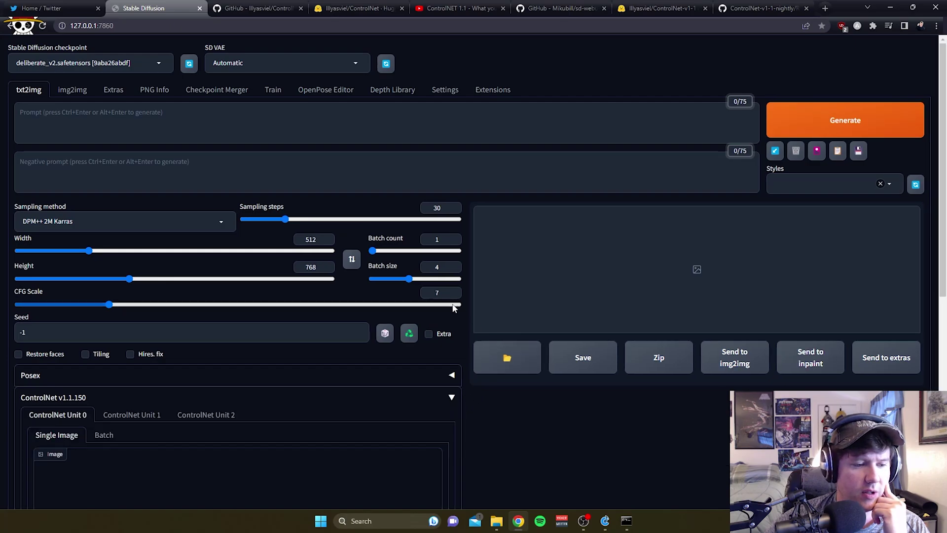
pyautogui.scroll(-7, 454, 306)
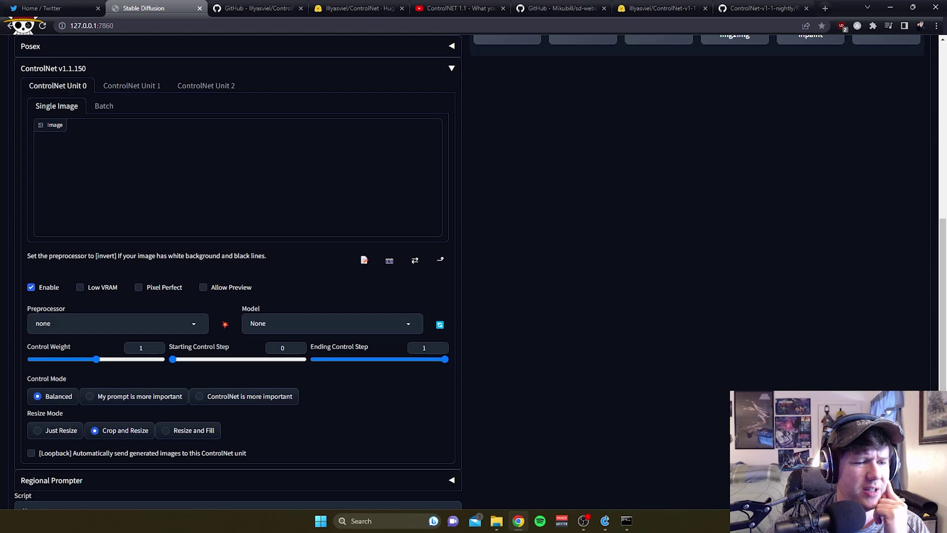
pyautogui.moveTo(154, 225); pyautogui.dragTo(238, 213)
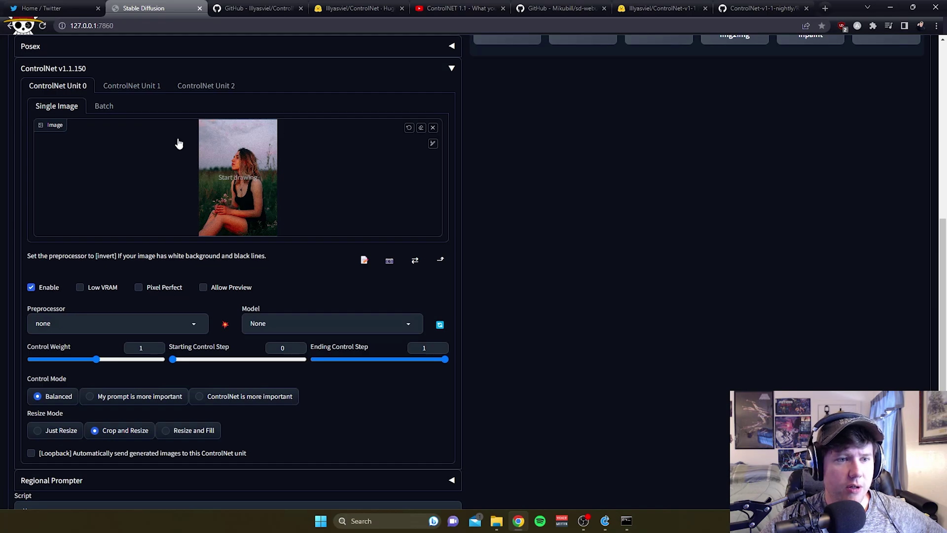
# Step: Enable Pixel Perfect and Allow Preview in ControlNet Unit 0
pyautogui.click(143, 289)
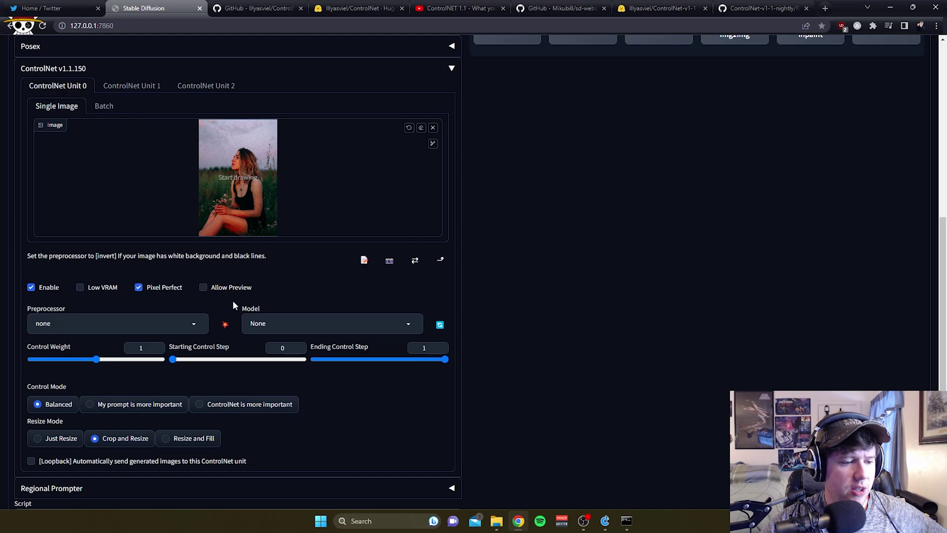
pyautogui.scroll(-1, 232, 300)
pyautogui.scroll(1, 208, 276)
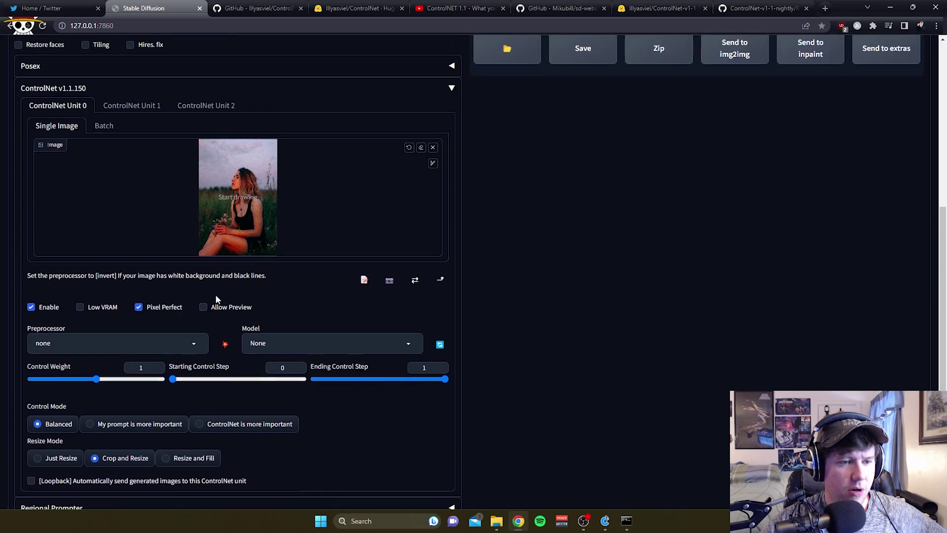
pyautogui.scroll(-2, 215, 298)
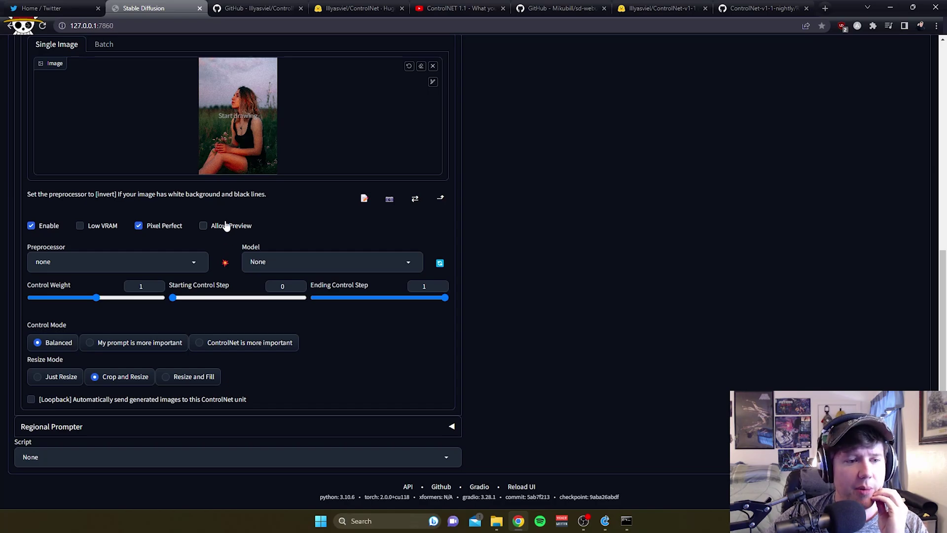
pyautogui.click(203, 225)
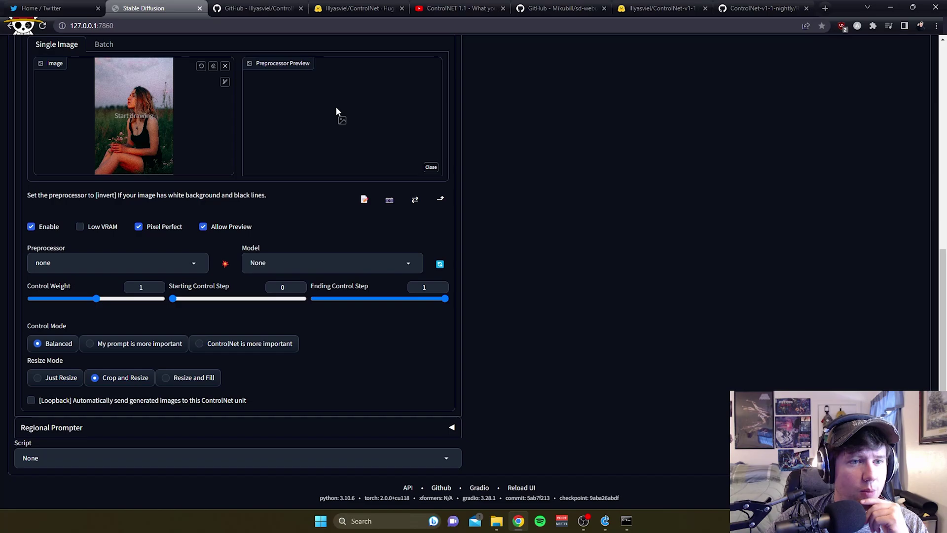
pyautogui.click(194, 264)
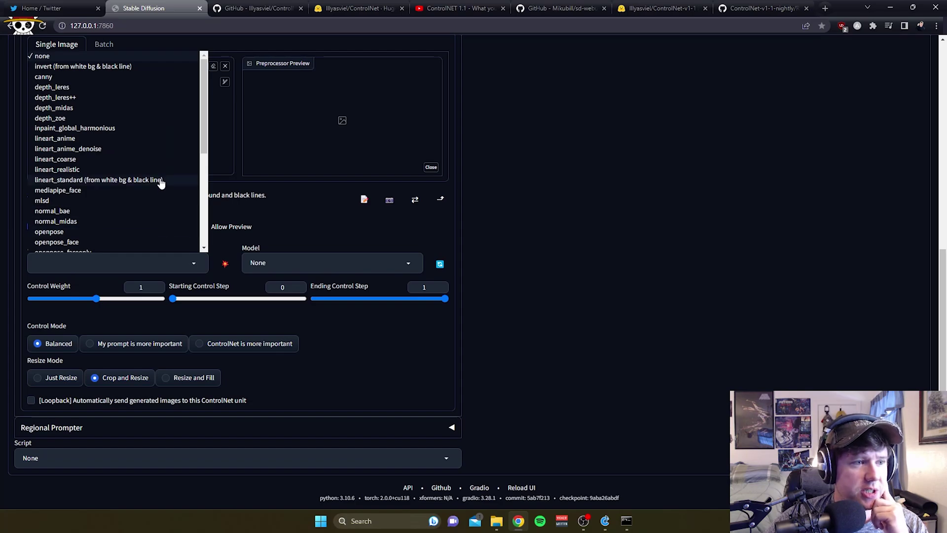
pyautogui.scroll(-3, 148, 123)
pyautogui.scroll(-1, 171, 164)
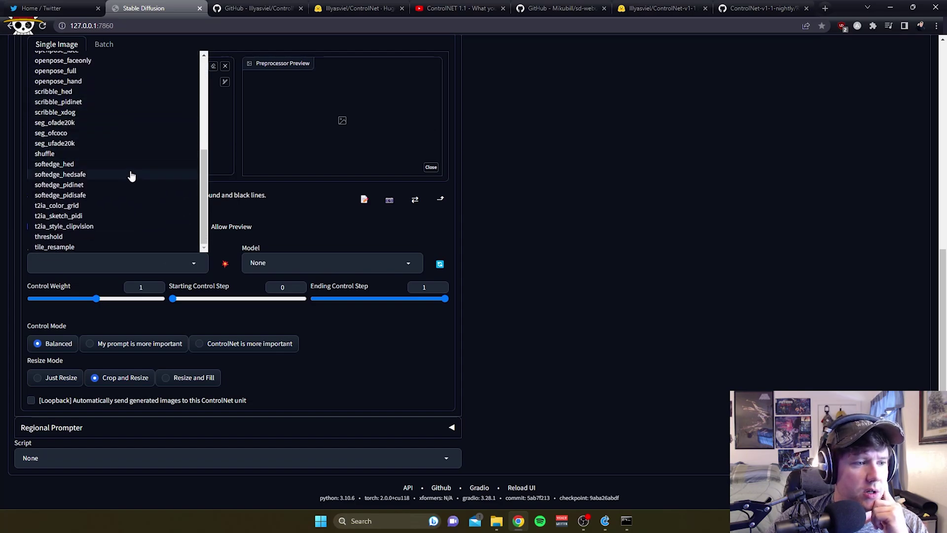
pyautogui.scroll(4, 104, 143)
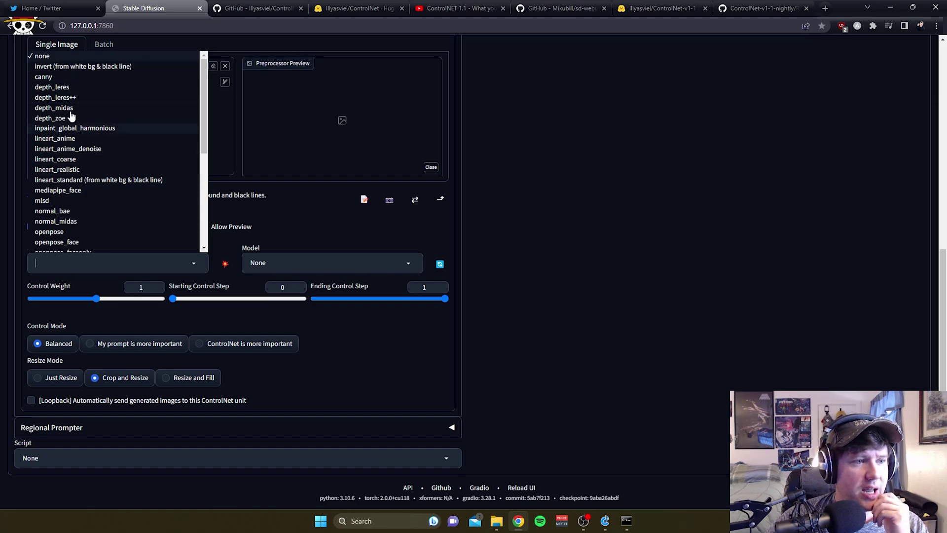
pyautogui.click(268, 206)
pyautogui.click(318, 267)
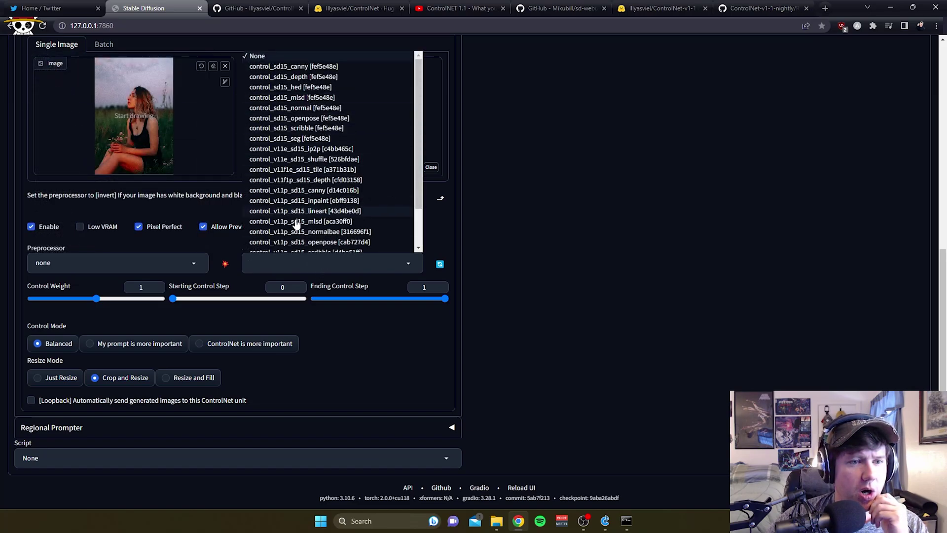
pyautogui.scroll(-1, 311, 198)
pyautogui.scroll(1, 311, 192)
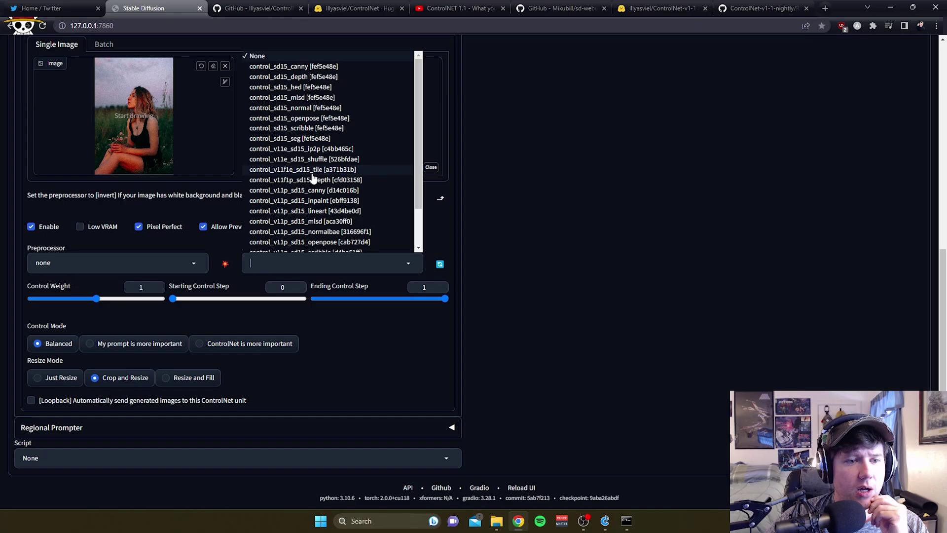
pyautogui.scroll(-1, 313, 176)
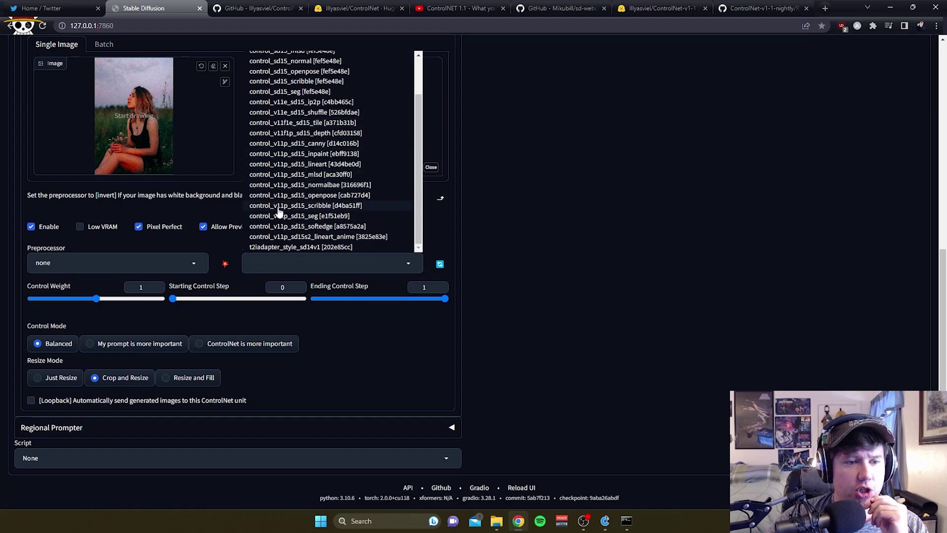
pyautogui.click(438, 225)
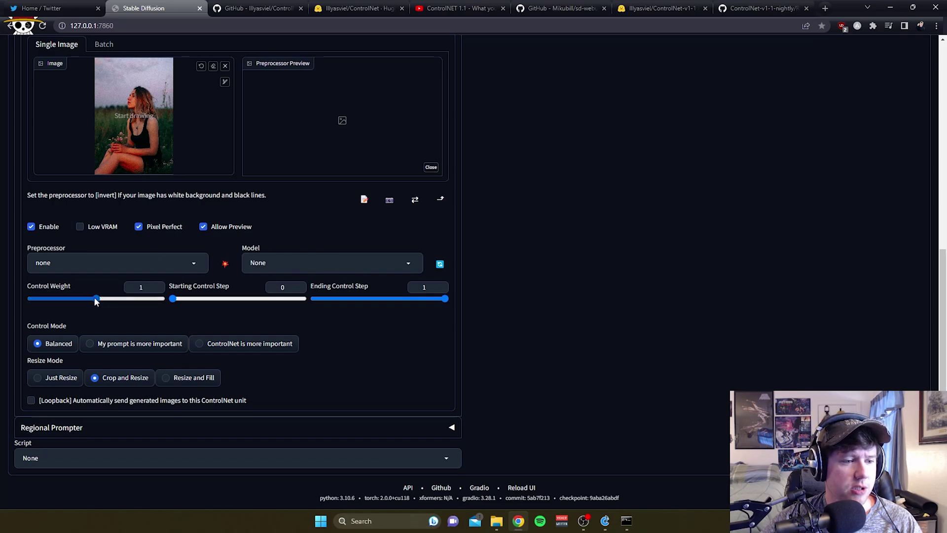
pyautogui.moveTo(96, 299)
pyautogui.mouseDown()
pyautogui.moveTo(29, 302)
pyautogui.moveTo(170, 302)
pyautogui.moveTo(104, 305)
pyautogui.mouseUp()
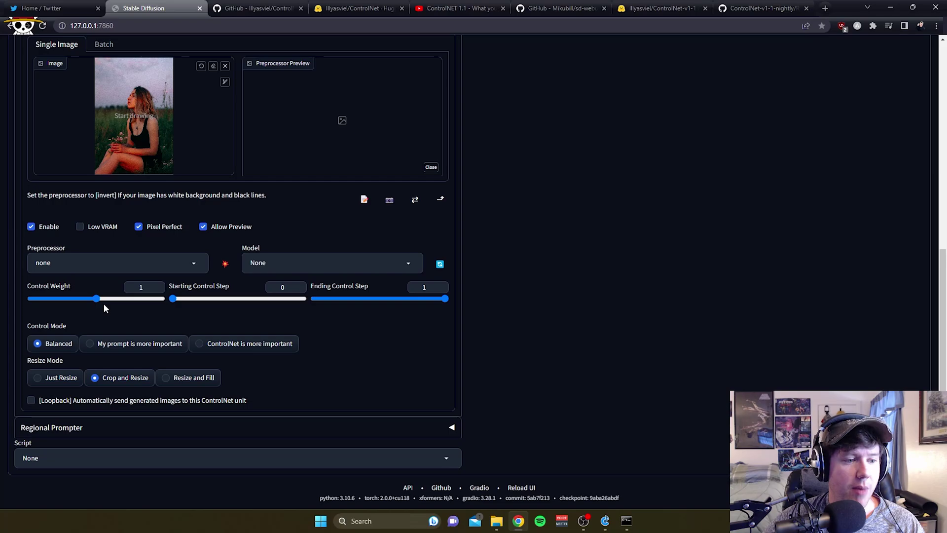
pyautogui.moveTo(103, 304)
pyautogui.mouseDown()
pyautogui.moveTo(13, 295)
pyautogui.moveTo(97, 299)
pyautogui.mouseUp()
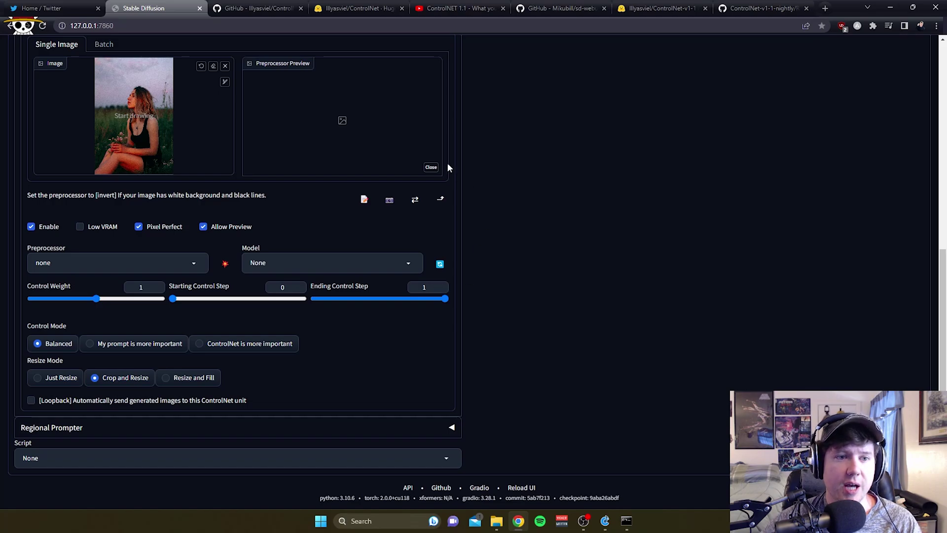
# Step: Set ControlNet Unit 0's Ending Control Step back to 1 after briefly dropping it to 0.5
pyautogui.scroll(7, 447, 162)
pyautogui.scroll(-7, 392, 113)
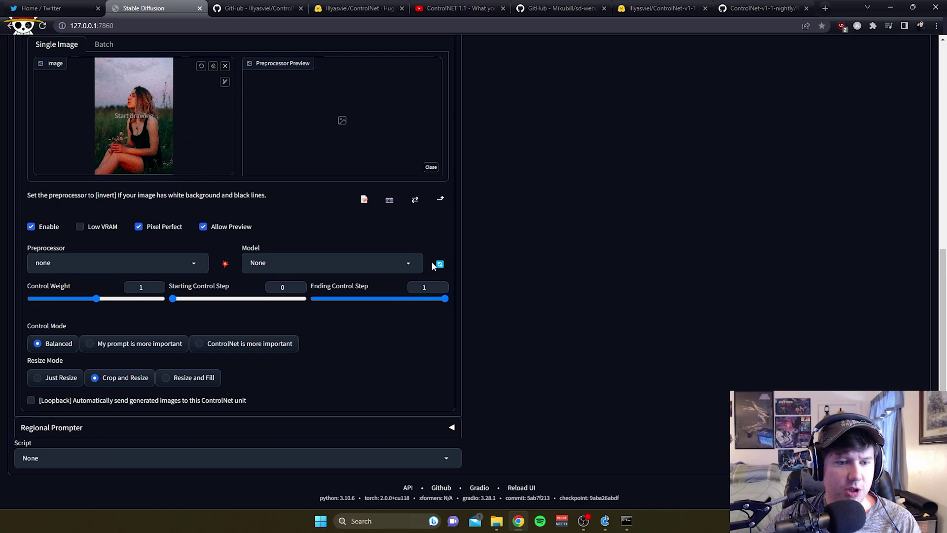
pyautogui.scroll(3, 413, 296)
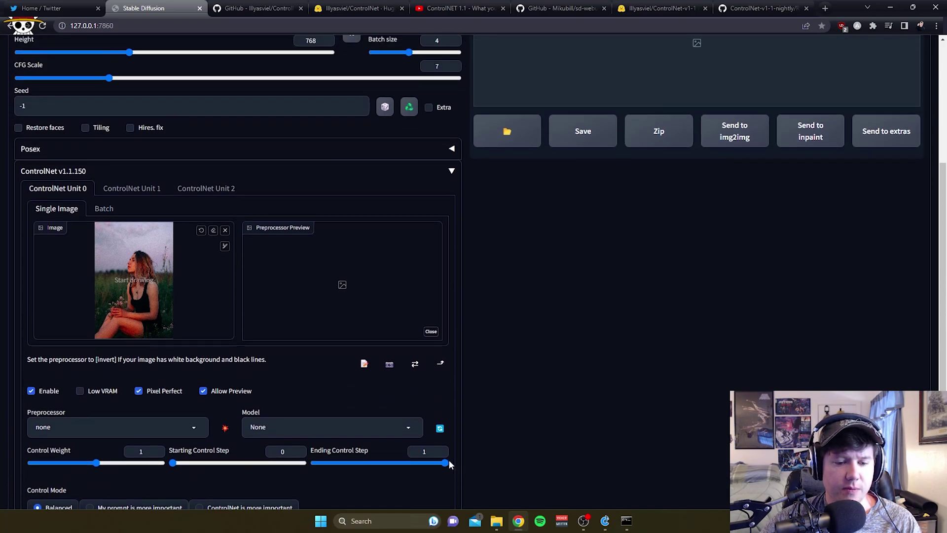
pyautogui.moveTo(445, 462); pyautogui.dragTo(377, 465)
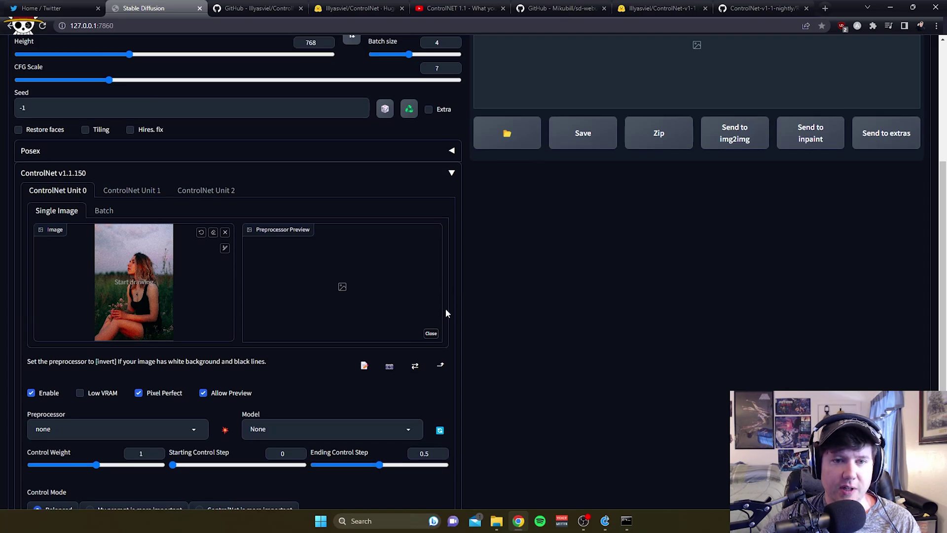
pyautogui.scroll(2, 445, 309)
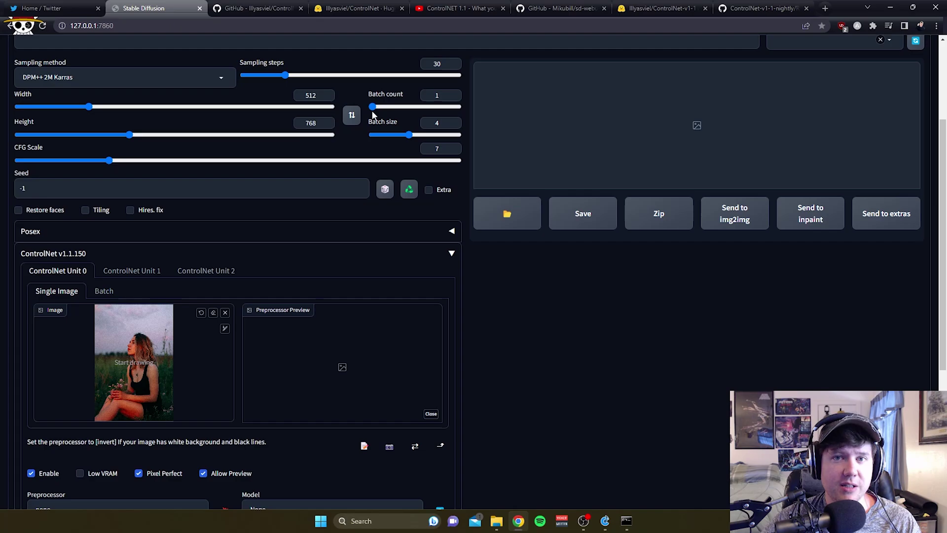
pyautogui.scroll(-3, 404, 276)
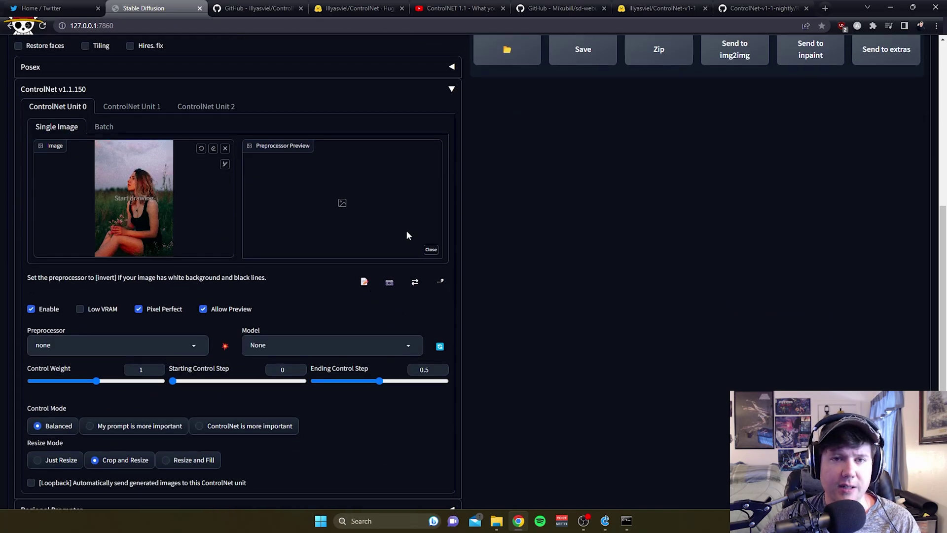
pyautogui.moveTo(378, 381); pyautogui.dragTo(454, 383)
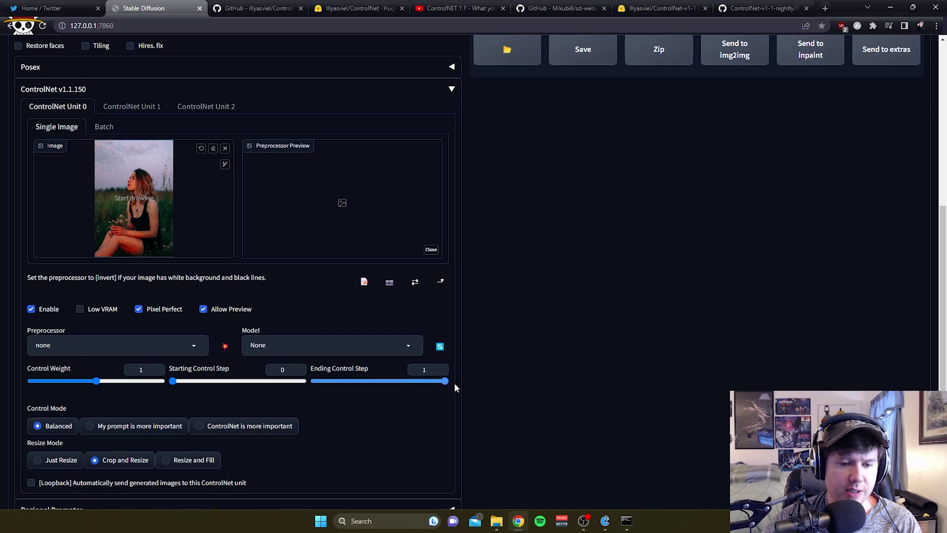
pyautogui.scroll(-2, 379, 365)
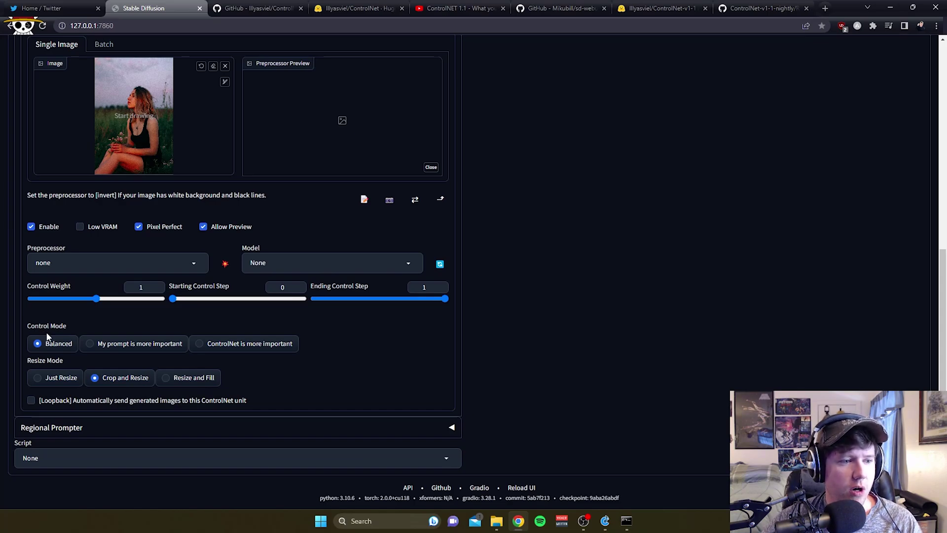
pyautogui.scroll(2, 46, 329)
pyautogui.scroll(-2, 90, 332)
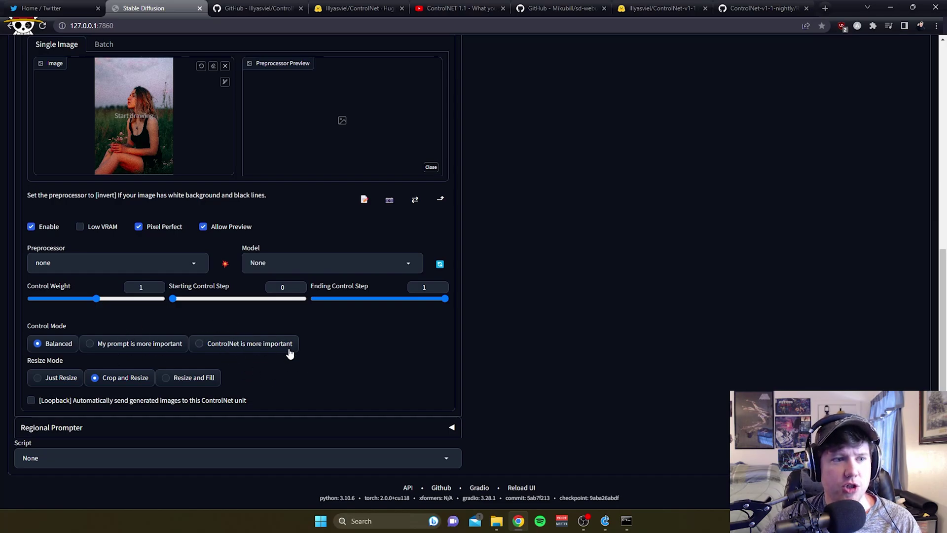
pyautogui.click(93, 342)
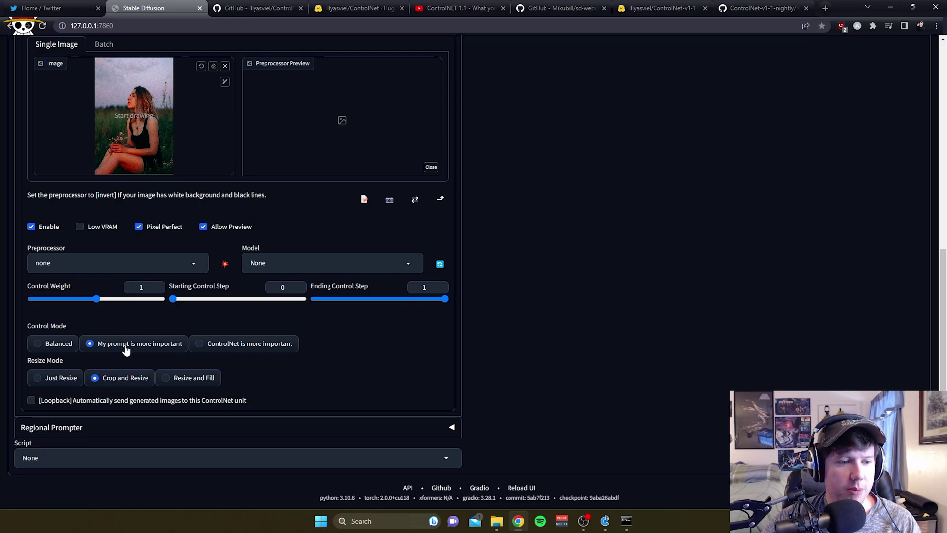
pyautogui.click(205, 347)
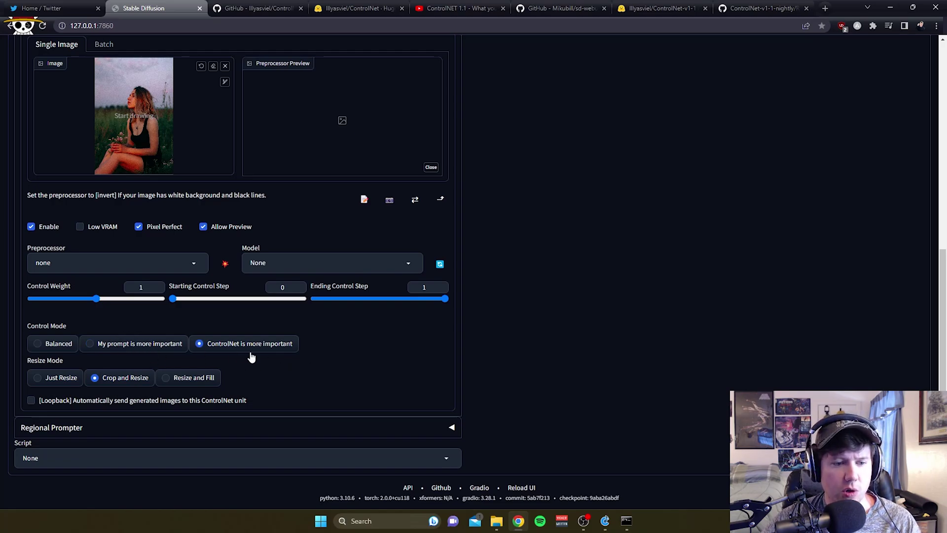
pyautogui.click(92, 342)
pyautogui.click(40, 343)
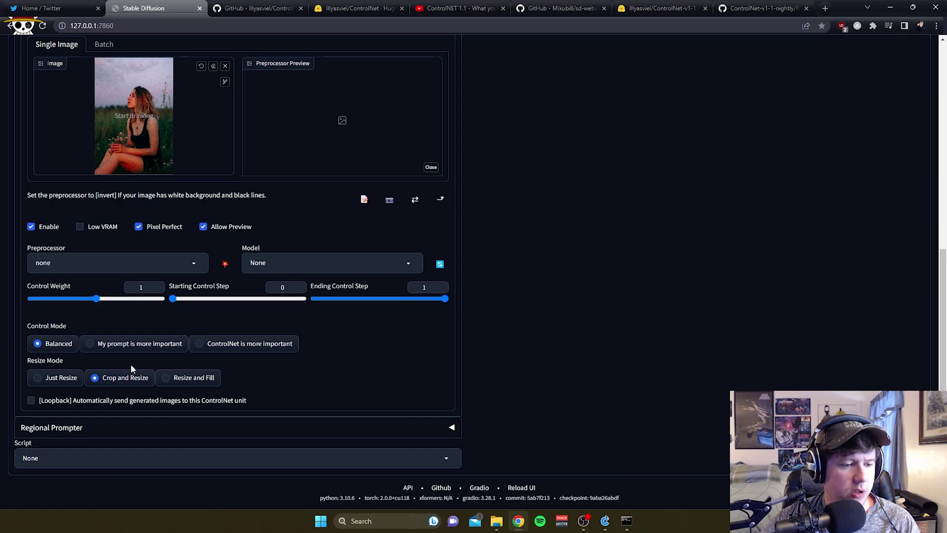
pyautogui.click(32, 401)
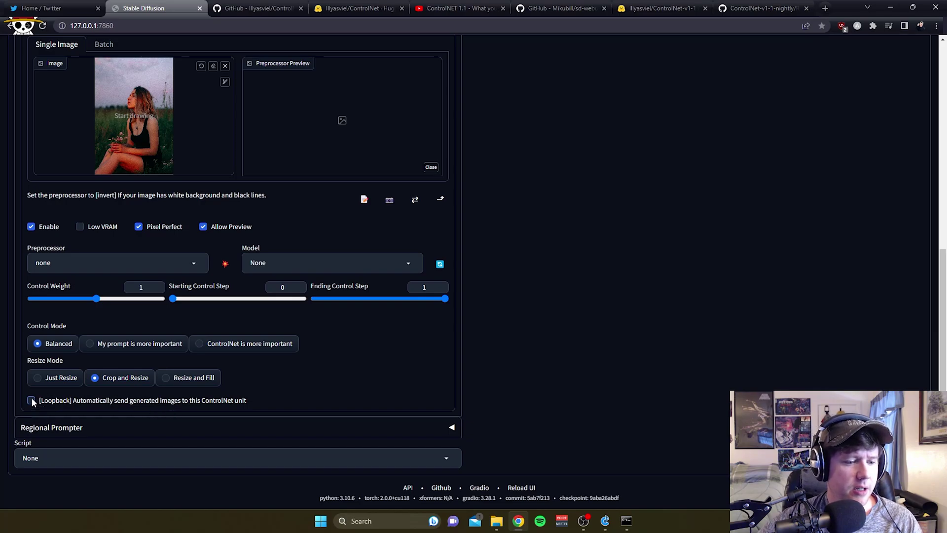
# Step: Review the prompt and sampling settings, then show ControlNet Unit 0's Batch input directory
pyautogui.scroll(2, 209, 408)
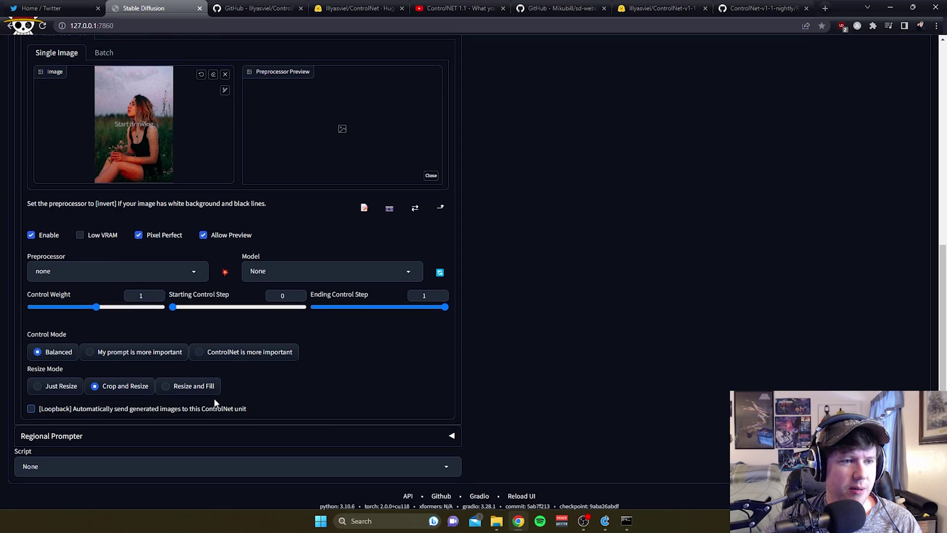
pyautogui.scroll(5, 261, 313)
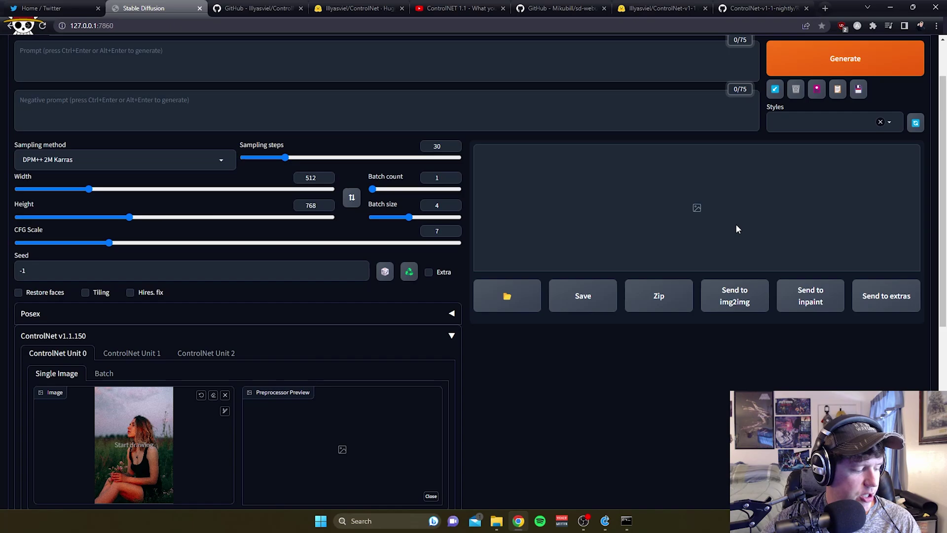
pyautogui.scroll(-7, 484, 307)
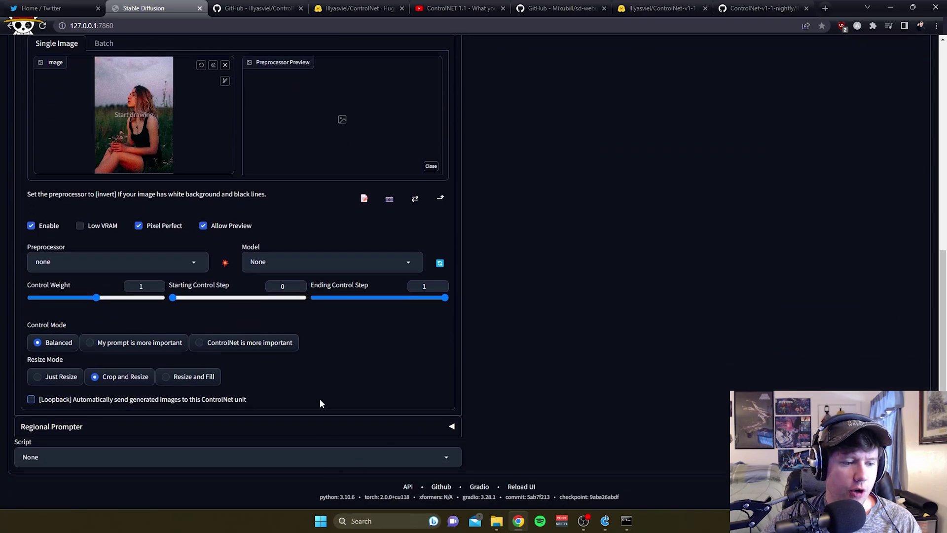
pyautogui.scroll(7, 335, 375)
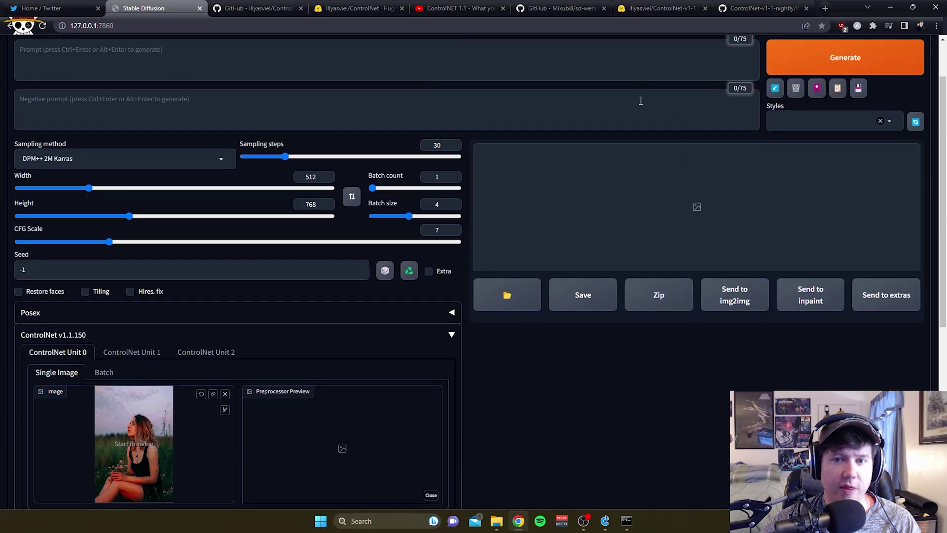
pyautogui.scroll(-7, 276, 366)
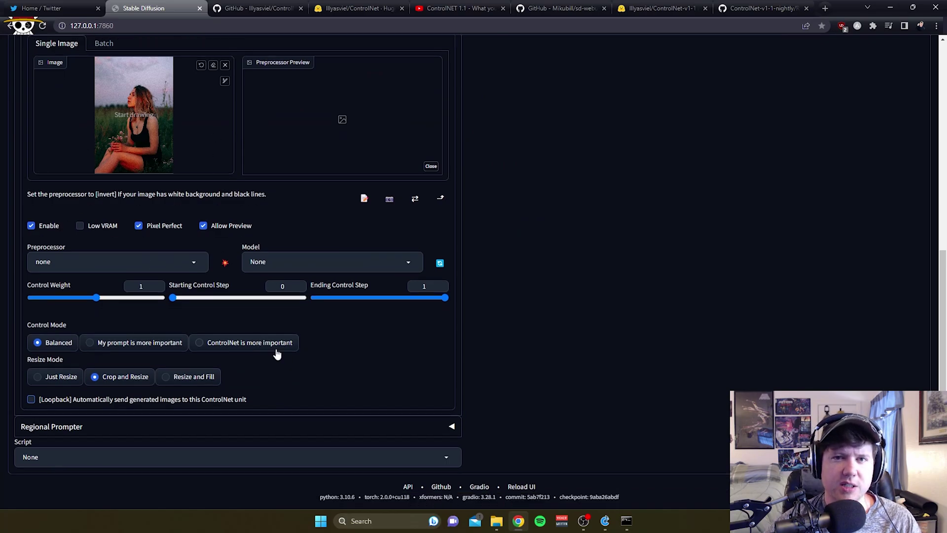
pyautogui.scroll(3, 240, 328)
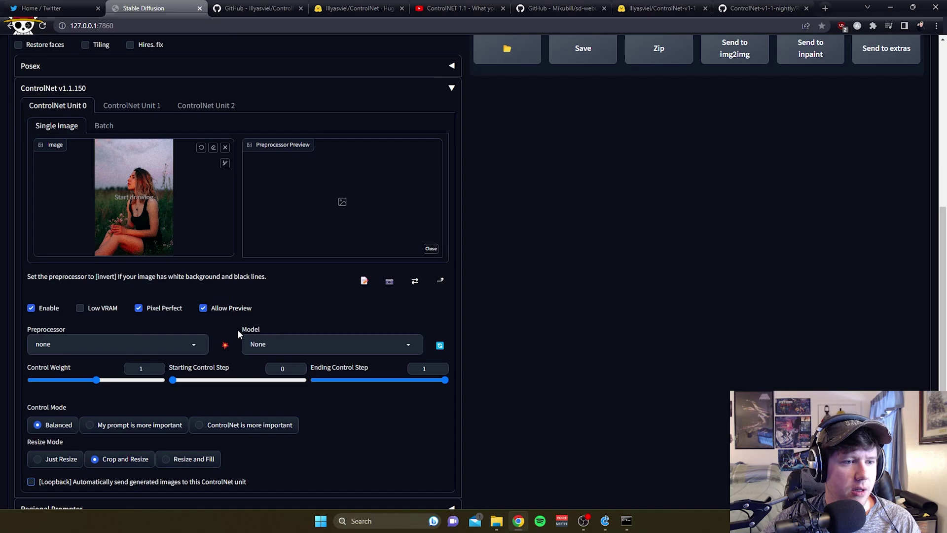
pyautogui.scroll(-2, 353, 330)
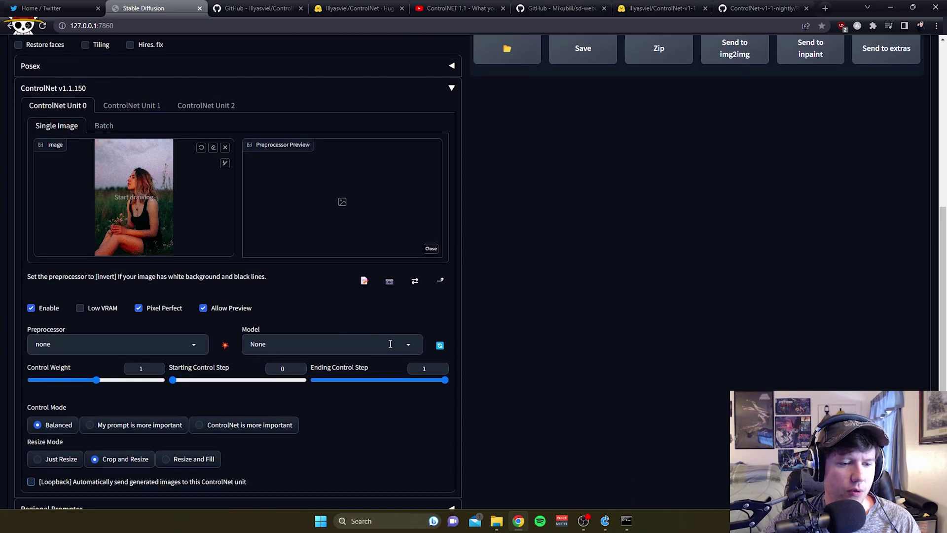
pyautogui.scroll(2, 306, 295)
pyautogui.scroll(4, 291, 312)
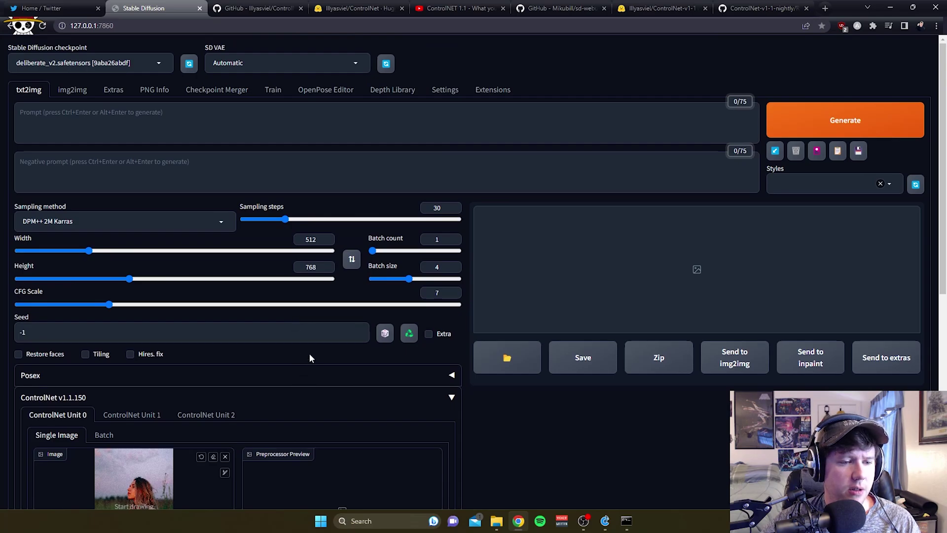
pyautogui.scroll(-6, 301, 340)
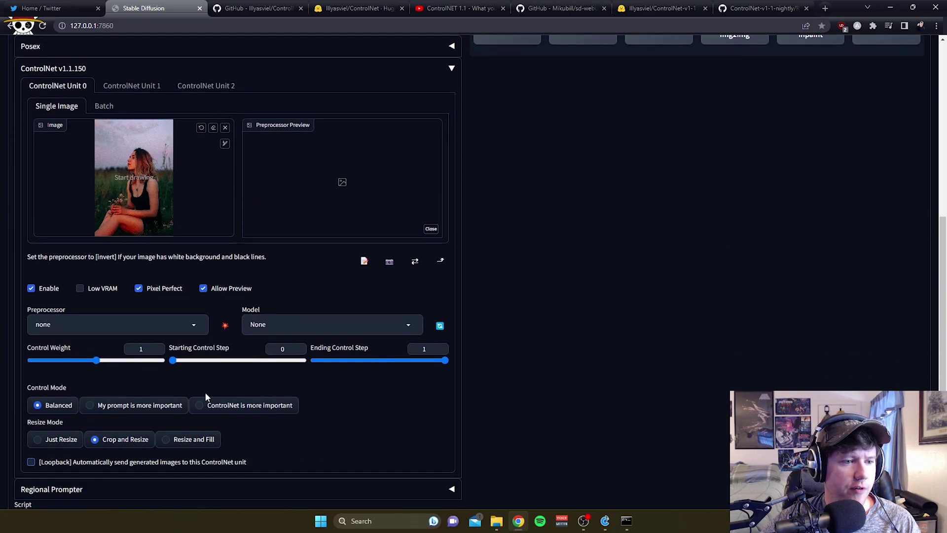
pyautogui.click(103, 106)
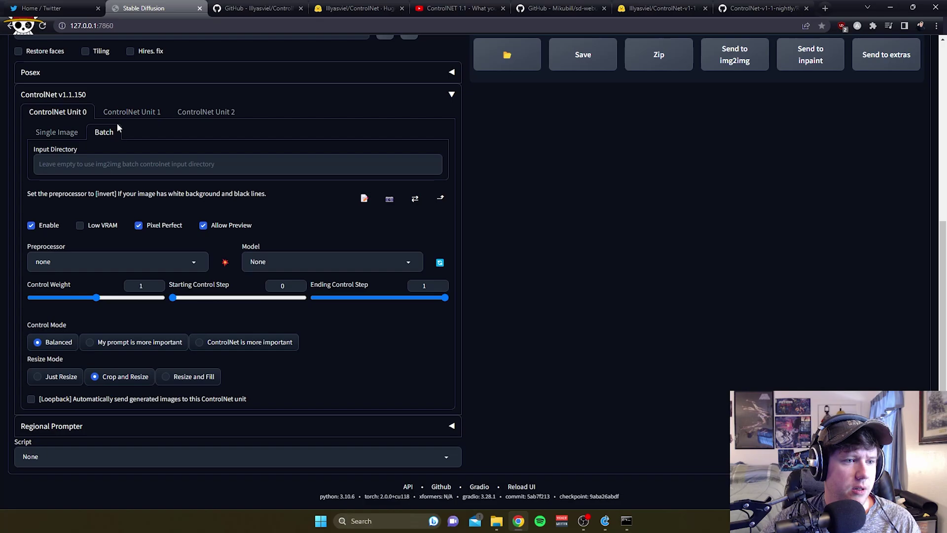
# Step: Return Unit 0 to Single Image and confirm ControlNet Units 1 and 2 are empty
pyautogui.click(69, 137)
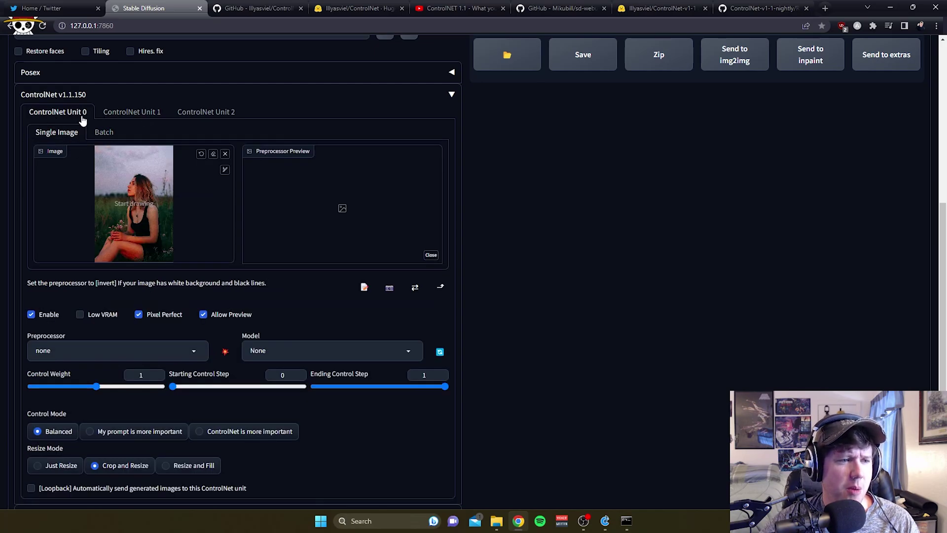
pyautogui.click(135, 118)
pyautogui.click(194, 120)
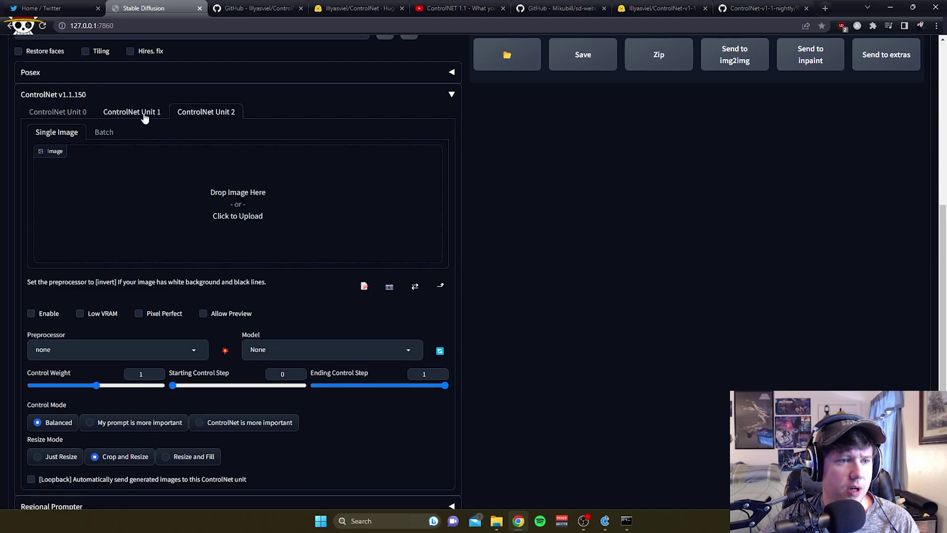
pyautogui.click(54, 112)
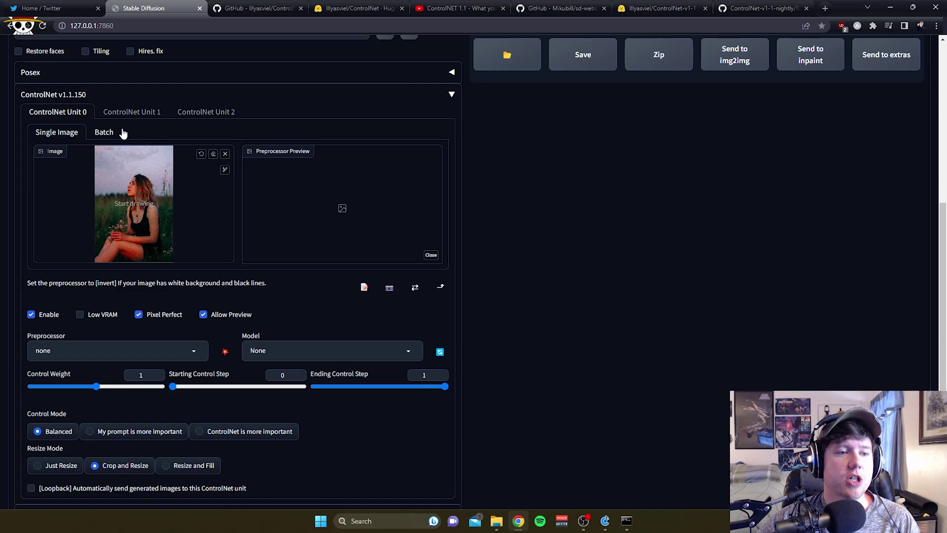
pyautogui.scroll(-2, 158, 128)
pyautogui.scroll(2, 221, 120)
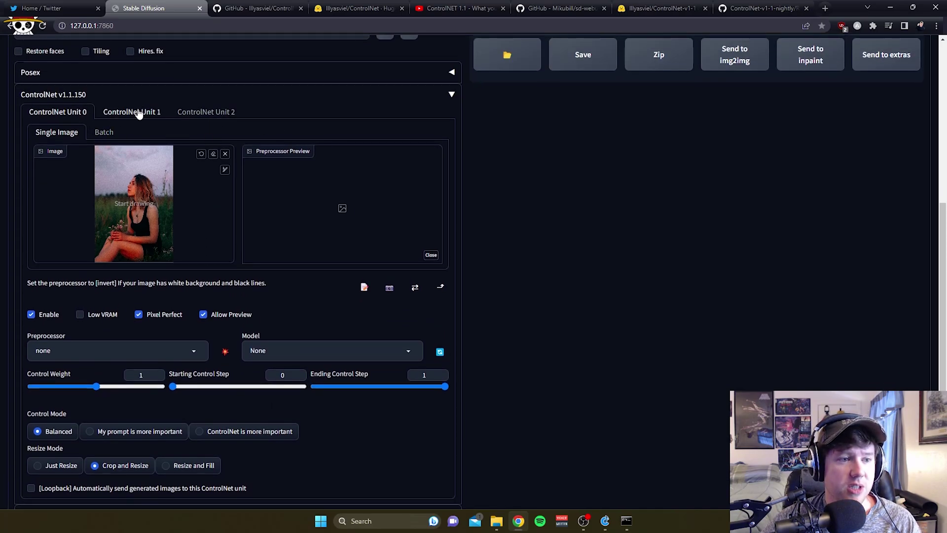
# Step: Recheck Units 1 and 2, ending on Unit 0 with the seated-woman photo
pyautogui.click(138, 112)
pyautogui.click(205, 112)
pyautogui.click(143, 112)
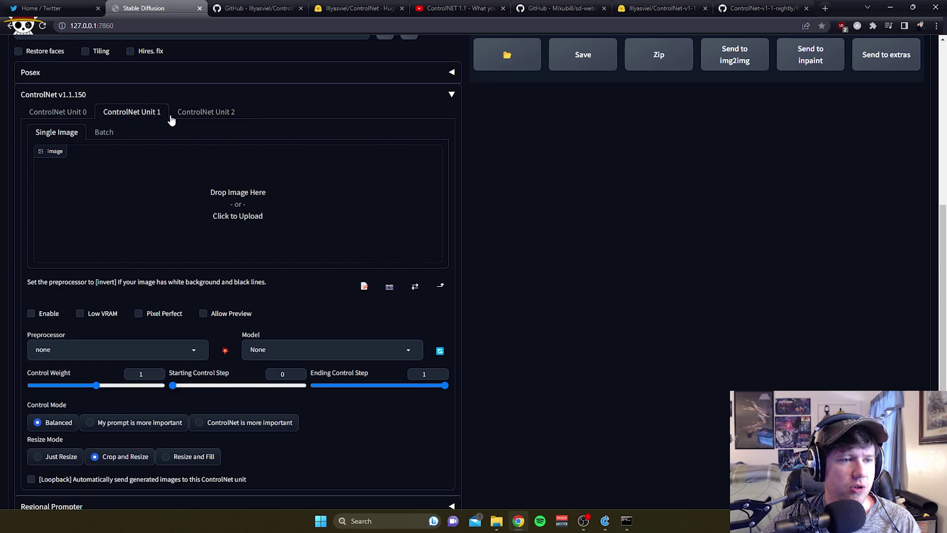
pyautogui.click(74, 111)
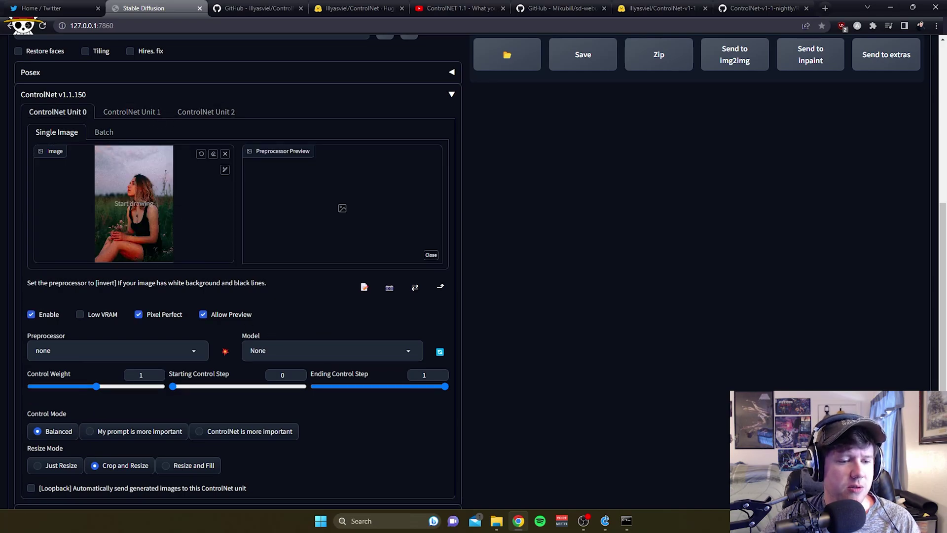
pyautogui.click(132, 113)
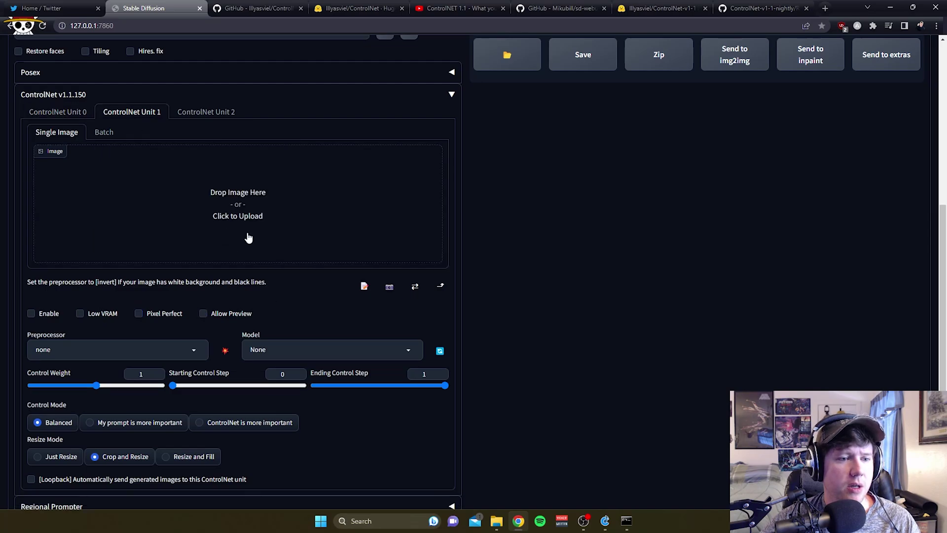
pyautogui.click(204, 112)
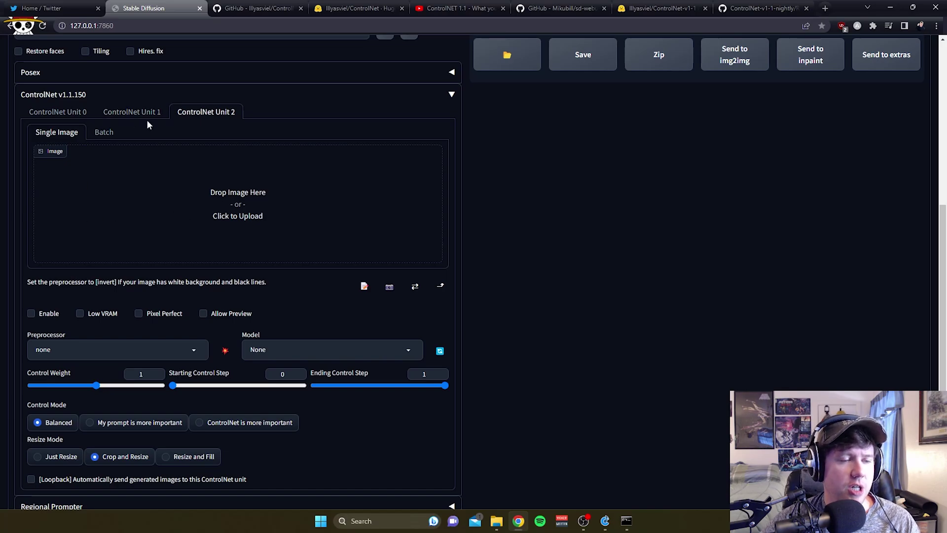
pyautogui.click(131, 112)
pyautogui.click(63, 112)
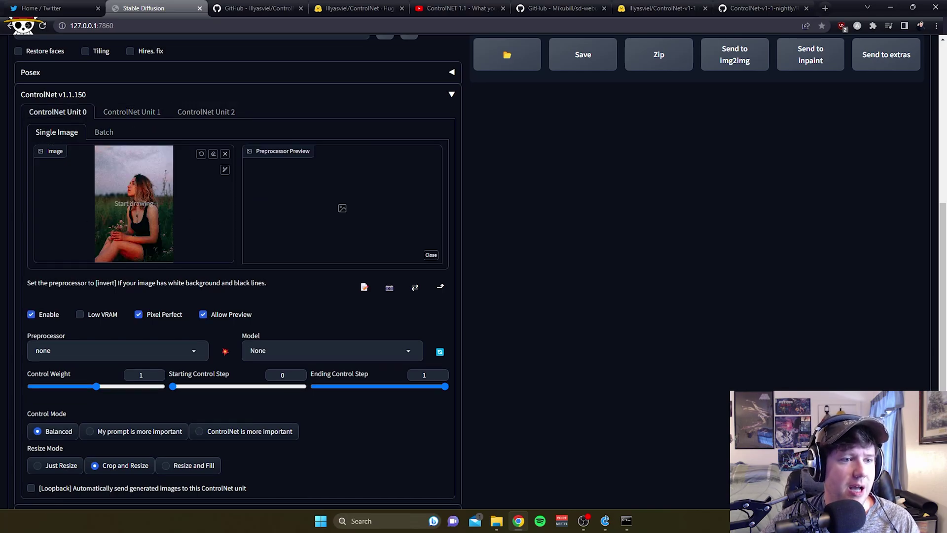
pyautogui.scroll(5, 345, 323)
# Step: Show the ControlNet settings page: Multi ControlNet max models 3, model cache size 2
pyautogui.scroll(2, 345, 222)
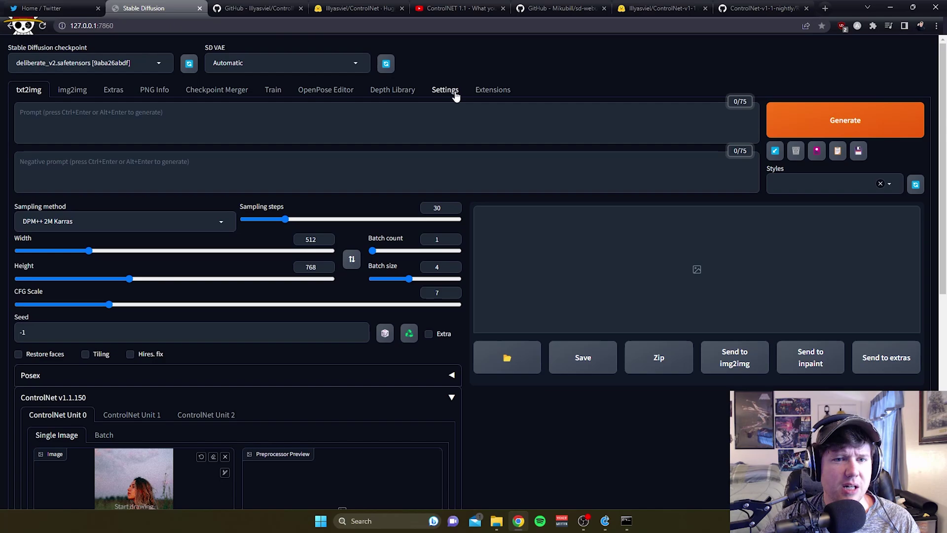
pyautogui.click(450, 91)
pyautogui.scroll(-3, 191, 237)
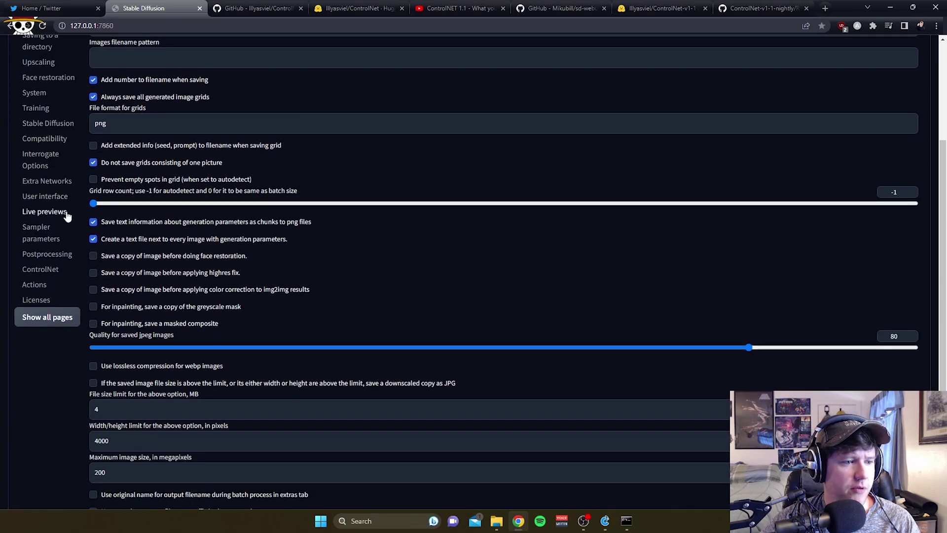
pyautogui.scroll(2, 65, 219)
pyautogui.click(41, 350)
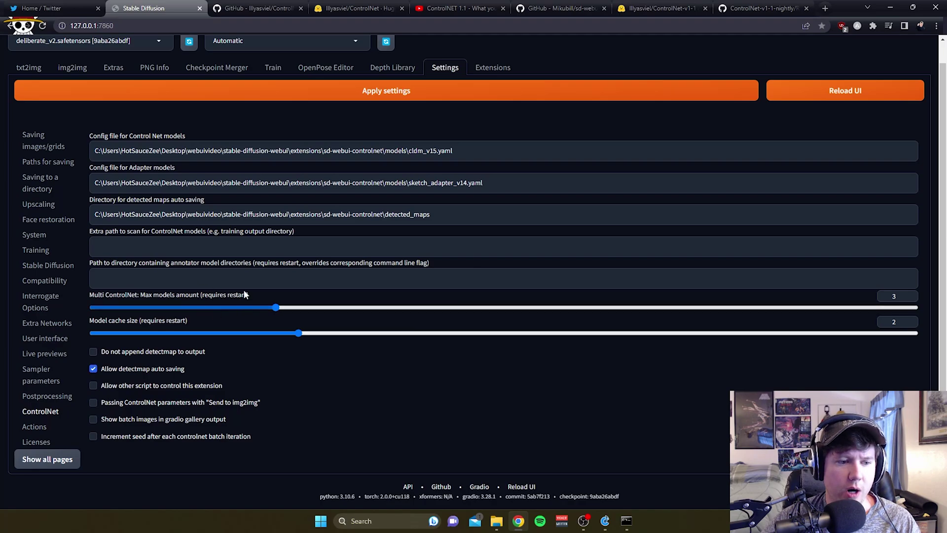
pyautogui.scroll(1, 197, 266)
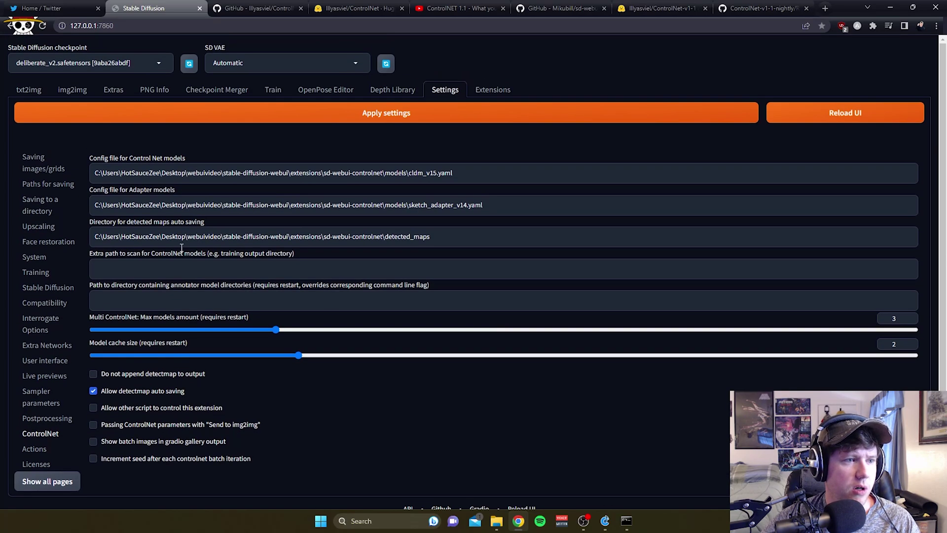
# Step: Go back to txt2img and look over the sampling settings and ControlNet panel
pyautogui.click(28, 90)
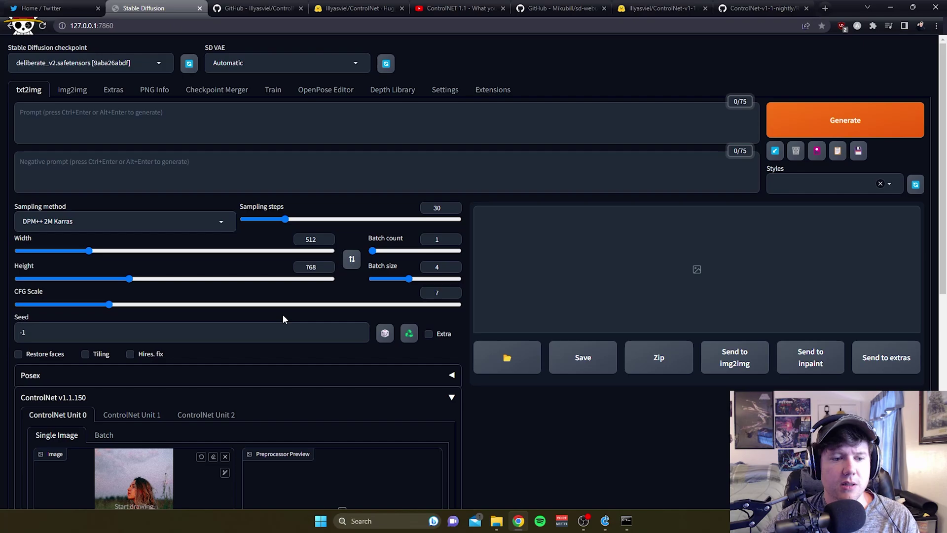
pyautogui.scroll(-7, 282, 315)
pyautogui.scroll(4, 275, 280)
pyautogui.scroll(4, 308, 284)
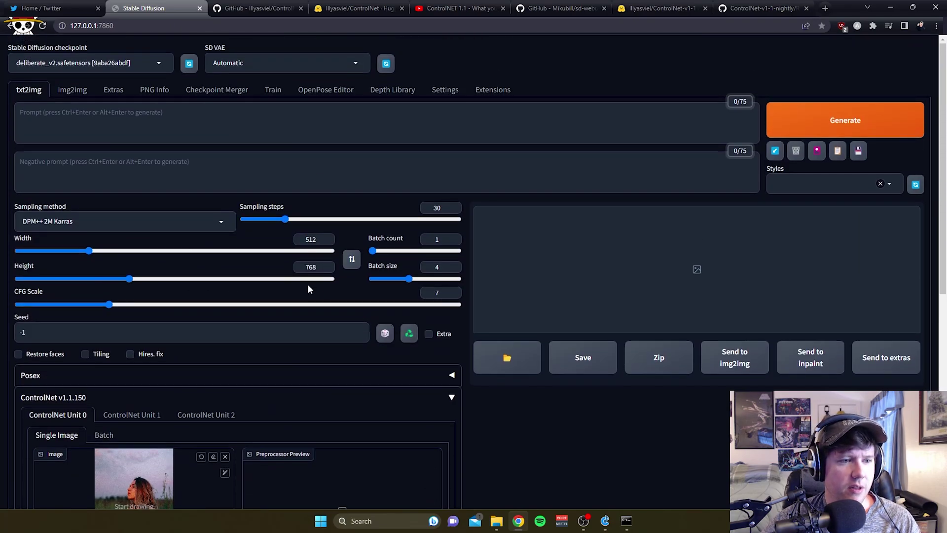
pyautogui.scroll(-2, 303, 283)
pyautogui.scroll(2, 326, 296)
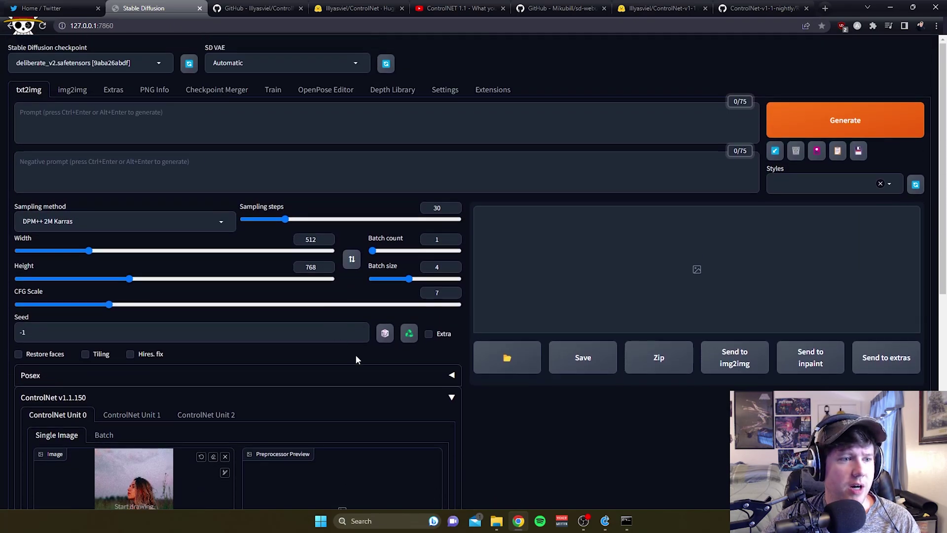
pyautogui.scroll(-4, 197, 207)
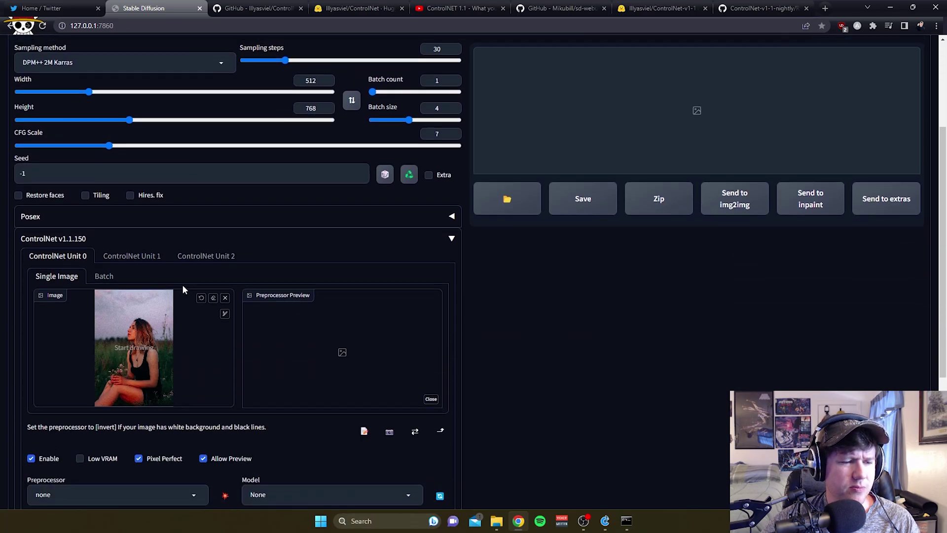
pyautogui.scroll(2, 182, 284)
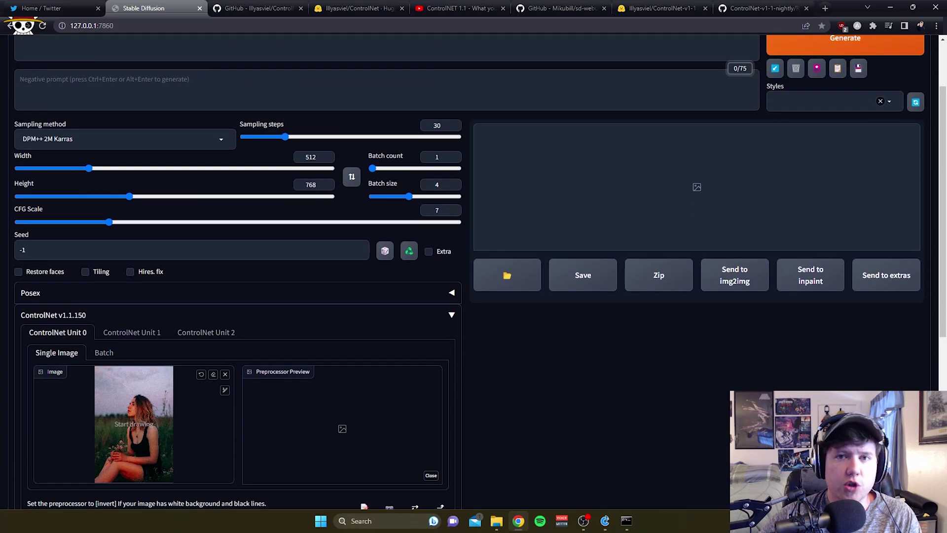
pyautogui.scroll(-2, 168, 357)
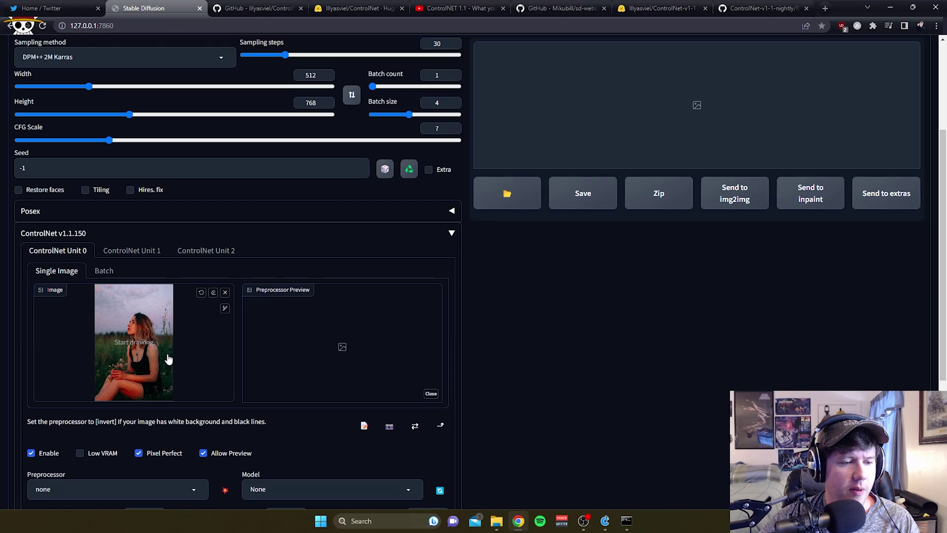
pyautogui.scroll(4, 185, 192)
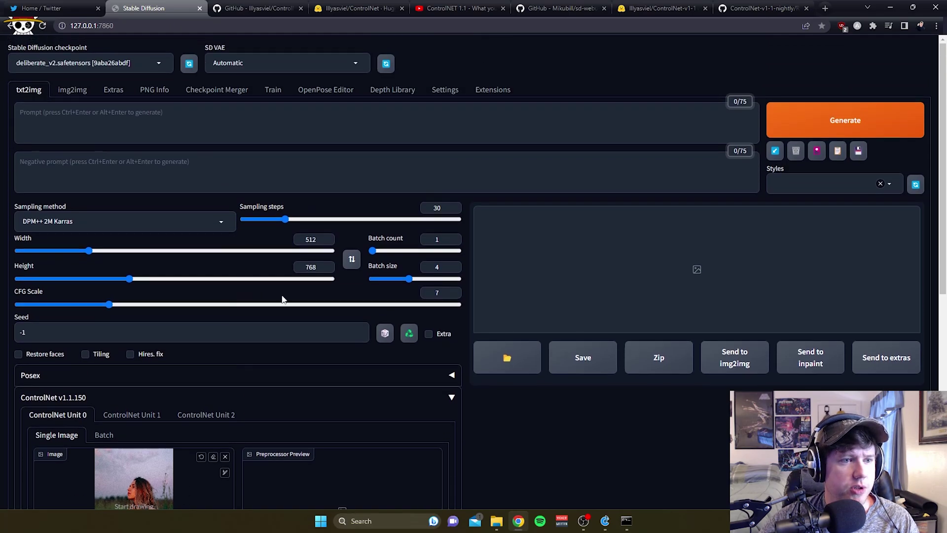
pyautogui.scroll(-4, 286, 275)
pyautogui.scroll(4, 296, 279)
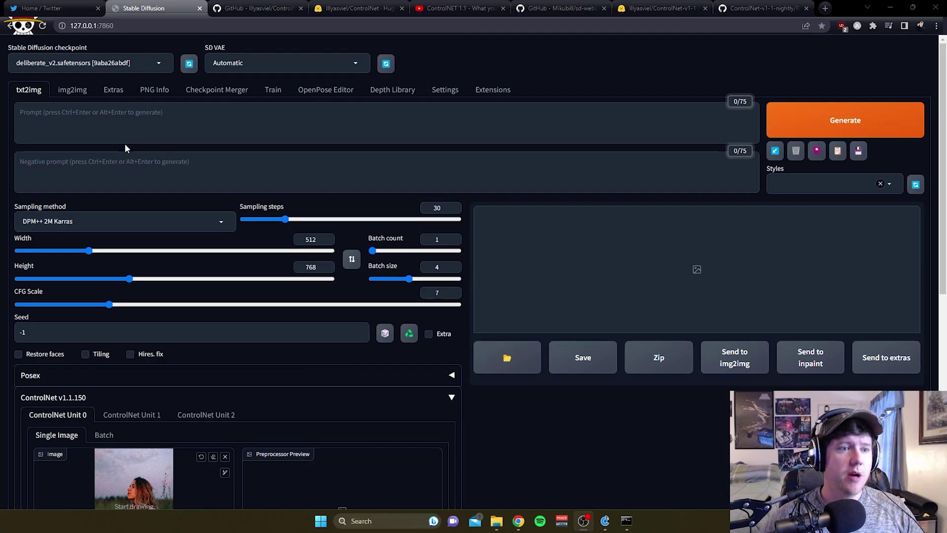
# Step: Paste the sunset-beach brunette portrait prompt and a negative prompt excluding children, anime and 3D renders
pyautogui.click(140, 116)
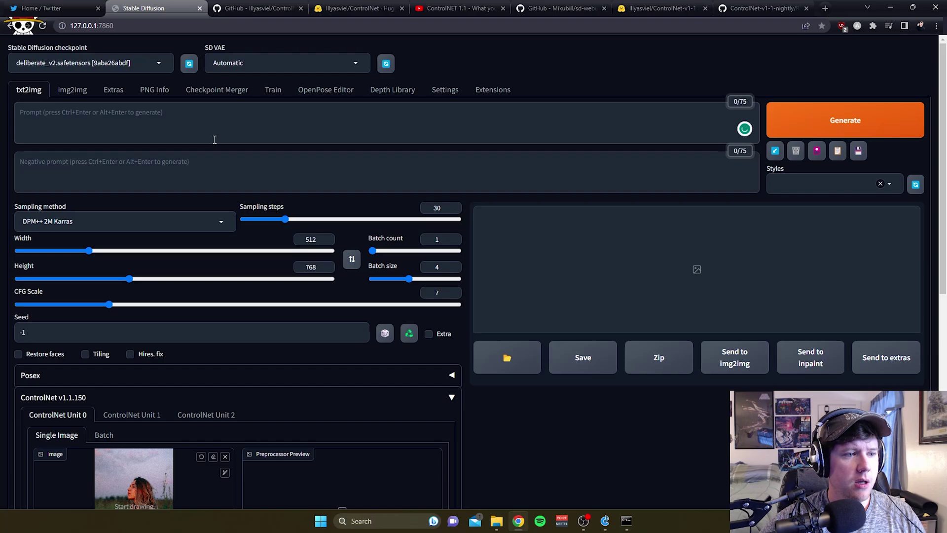
pyautogui.write('A professional portrait of a young brunette woman in her early 20s sitting on the beach at sunset, soft diffused natural lighting, serene, golden hour, realistic human hair, Fujifilm XT4, f 1.4, 50mm')
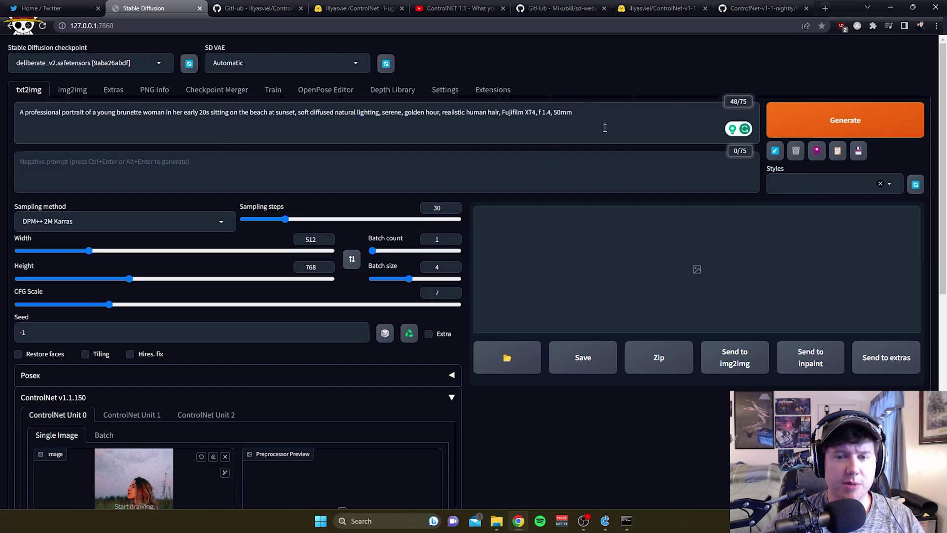
pyautogui.click(361, 174)
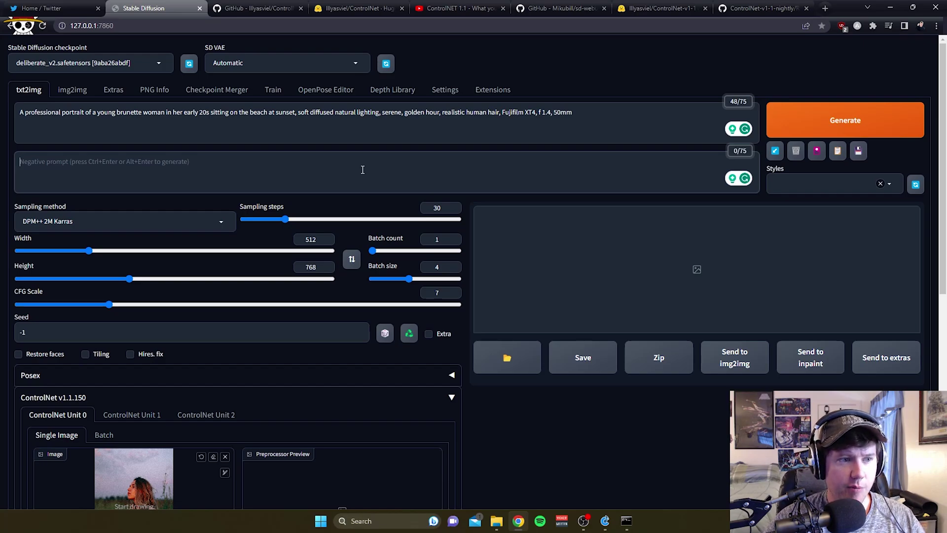
pyautogui.write('child, children, kid, old, 3D render, doll, asian, anime, manga, illustrated, digital painting')
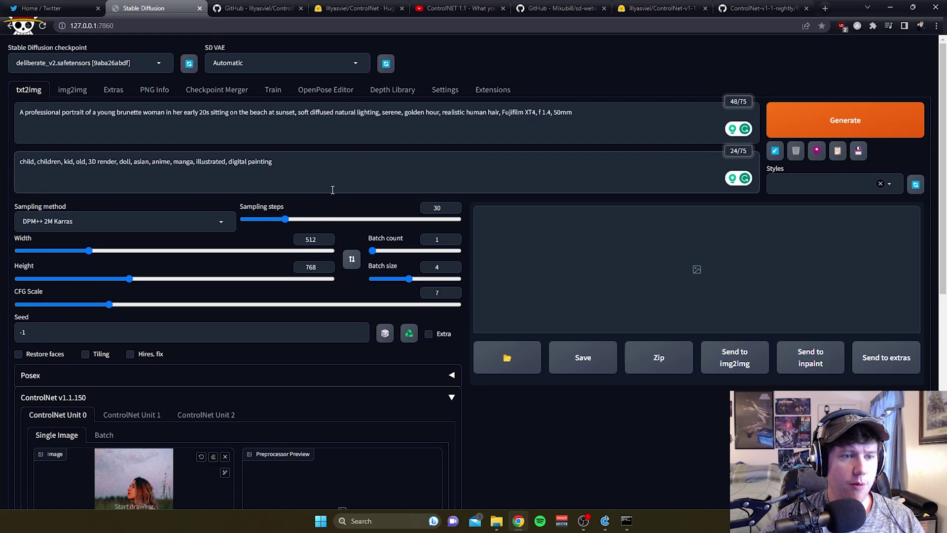
# Step: Set ControlNet Unit 0 to the canny preprocessor with the control_v11p_sd15_canny [d14c016b] model
pyautogui.scroll(-5, 335, 202)
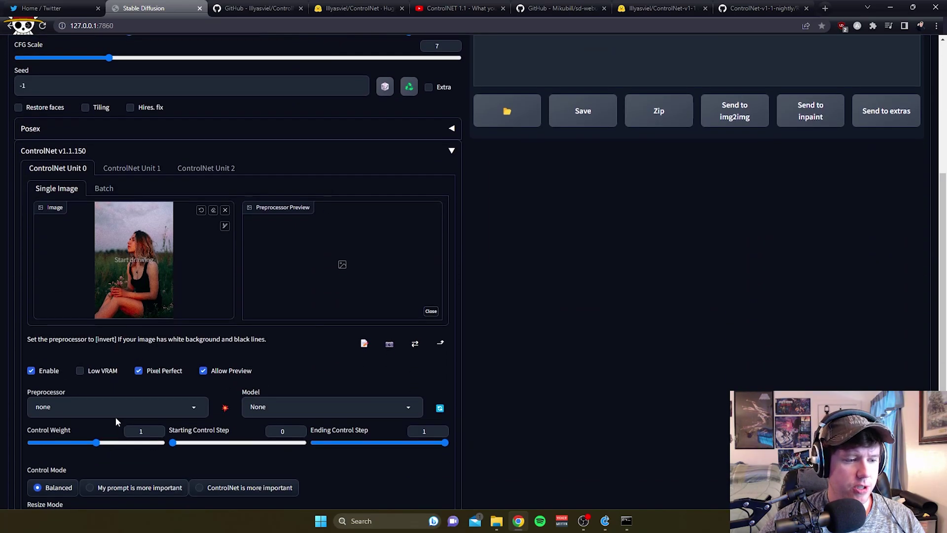
pyautogui.scroll(-2, 185, 400)
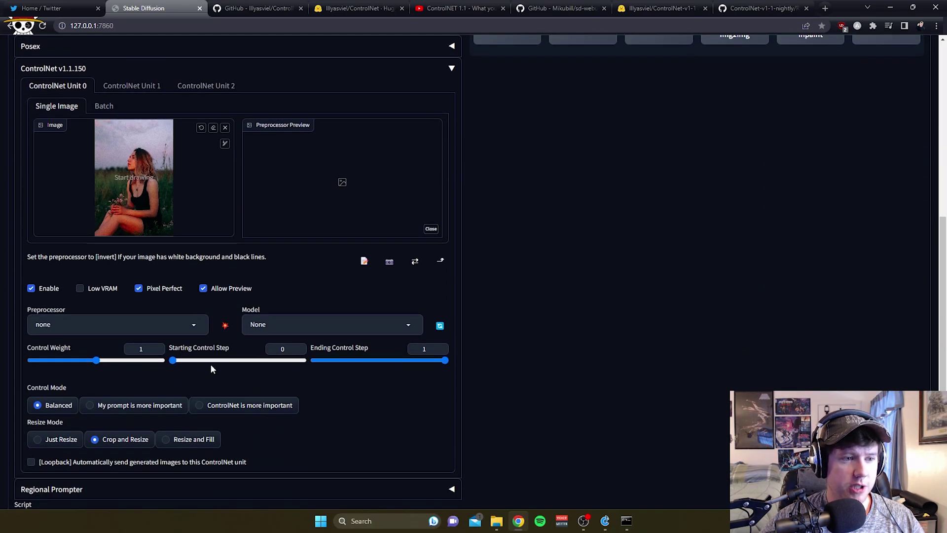
pyautogui.click(192, 325)
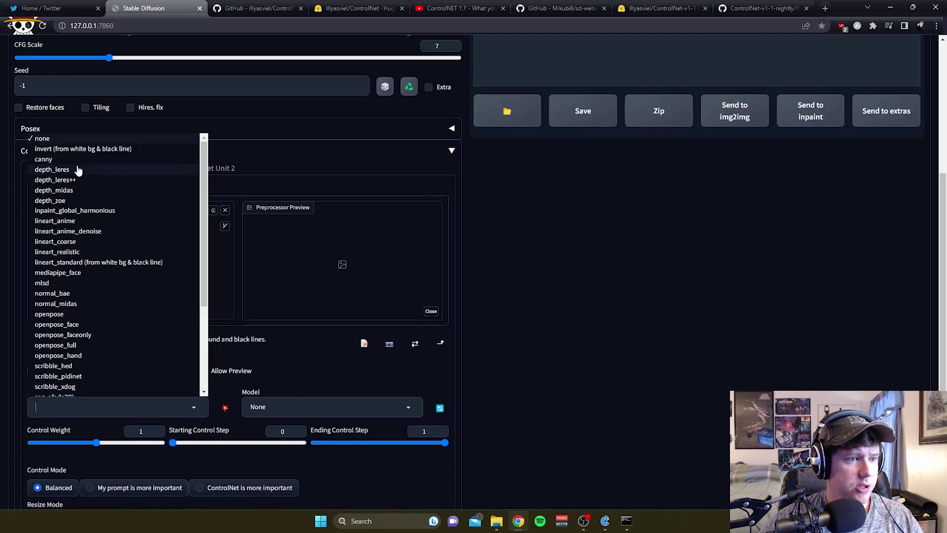
pyautogui.click(66, 159)
pyautogui.scroll(-2, 380, 380)
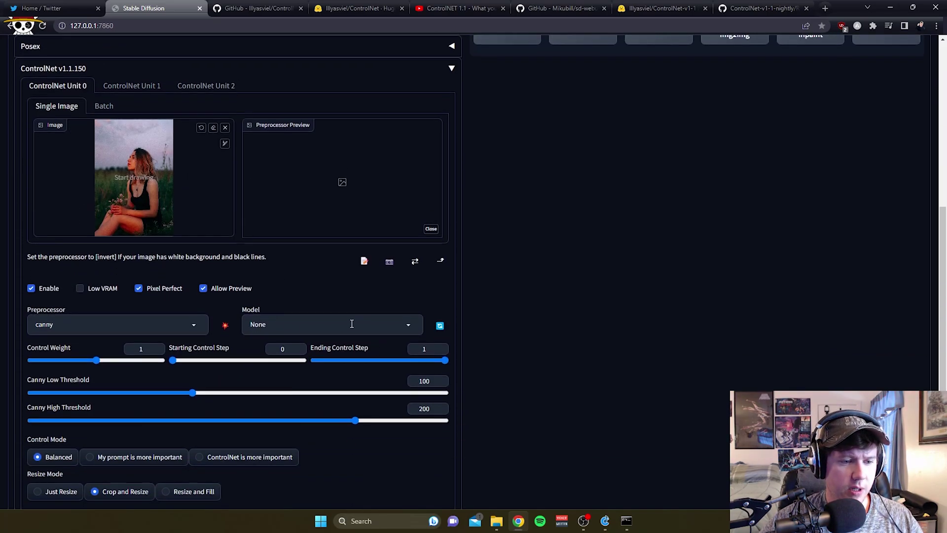
pyautogui.click(407, 327)
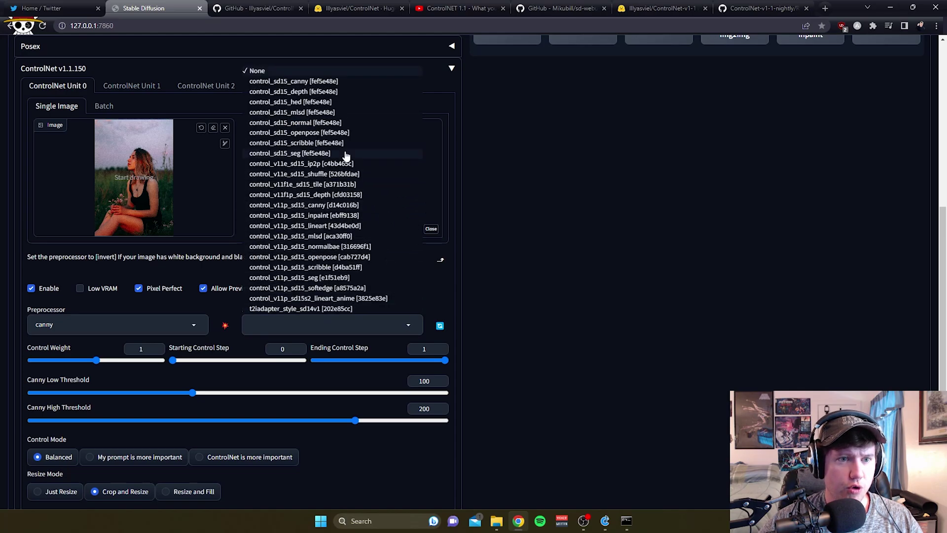
pyautogui.click(296, 93)
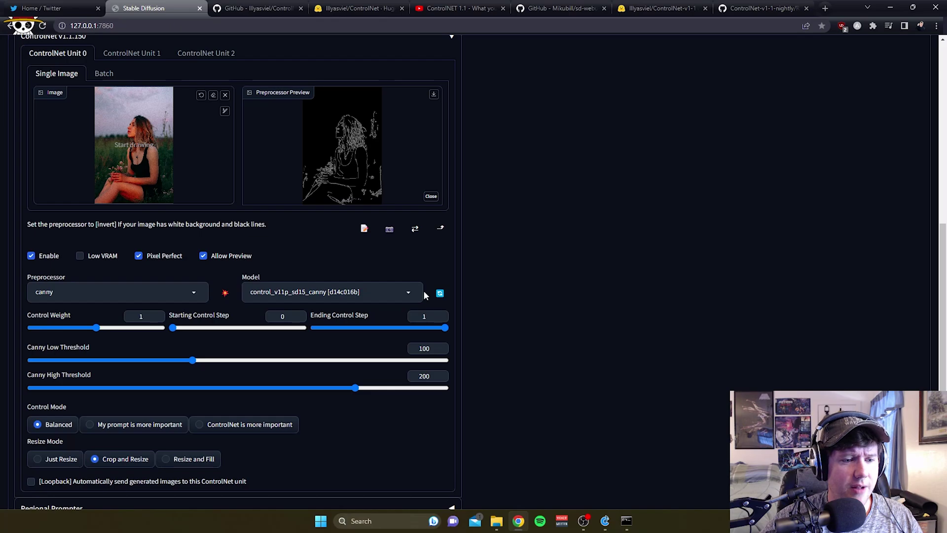
pyautogui.scroll(7, 473, 301)
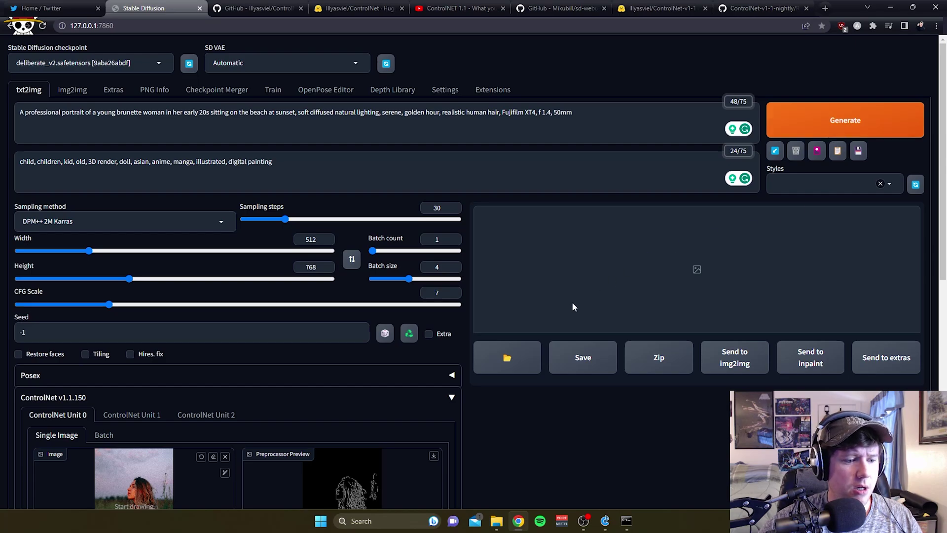
# Step: Generate the batch of canny-guided sunset-beach portraits
pyautogui.scroll(-3, 525, 279)
pyautogui.scroll(3, 545, 276)
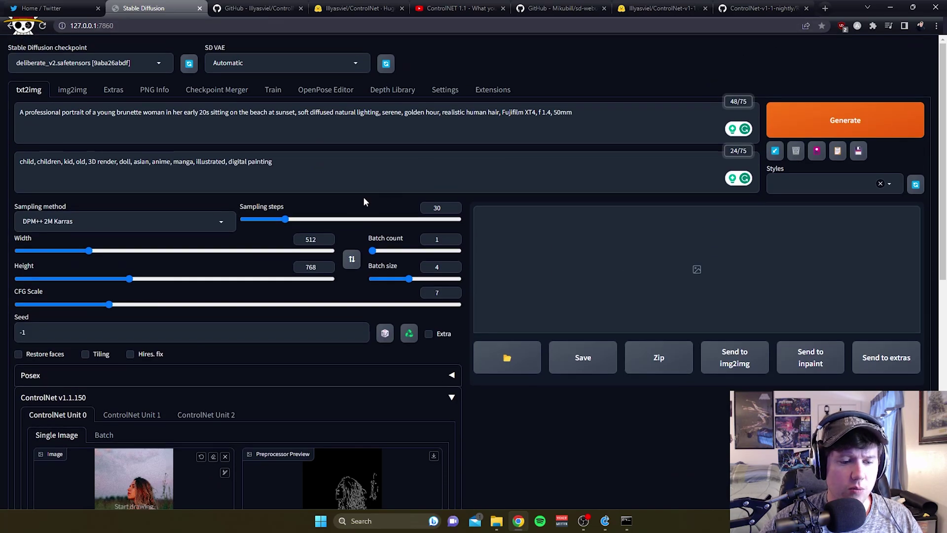
pyautogui.click(841, 120)
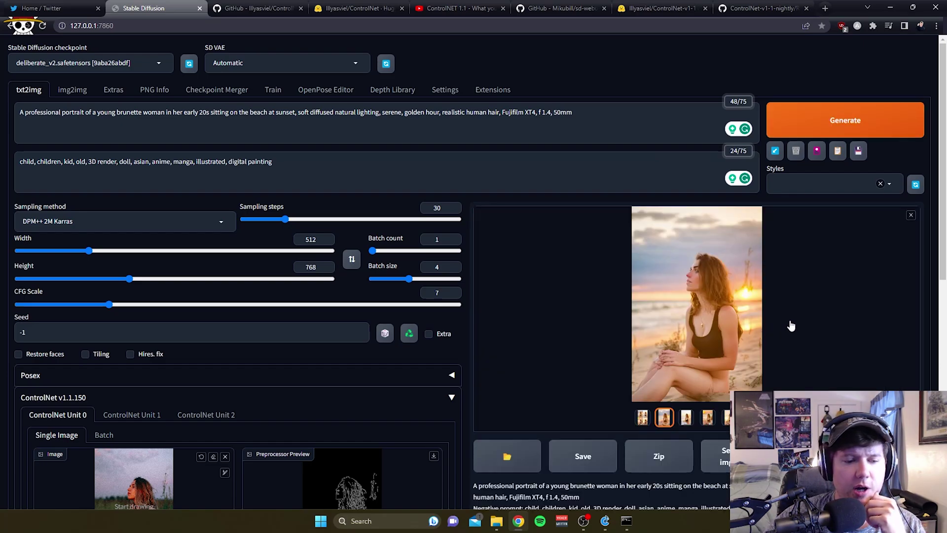
pyautogui.scroll(-2, 788, 322)
pyautogui.scroll(1, 791, 321)
pyautogui.scroll(2, 795, 335)
pyautogui.scroll(-2, 796, 352)
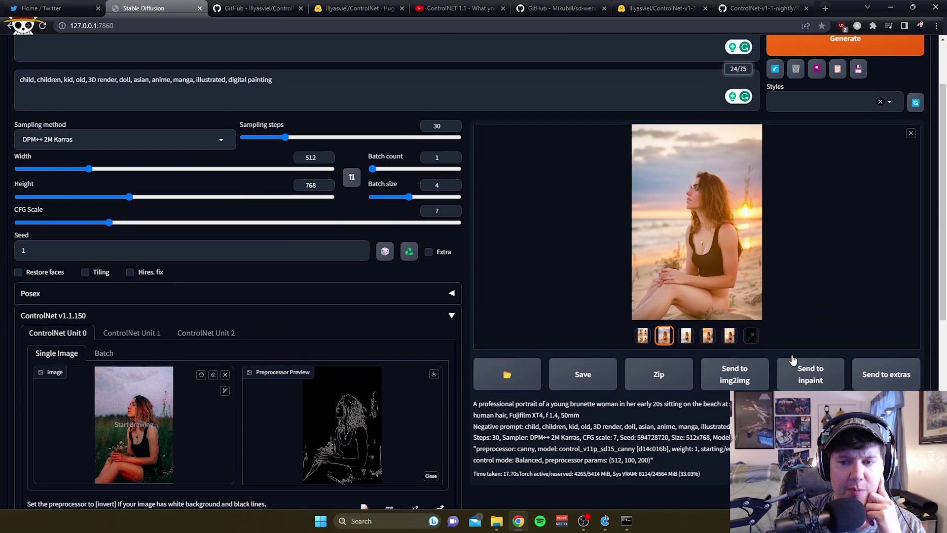
pyautogui.scroll(3, 791, 350)
pyautogui.scroll(-3, 828, 367)
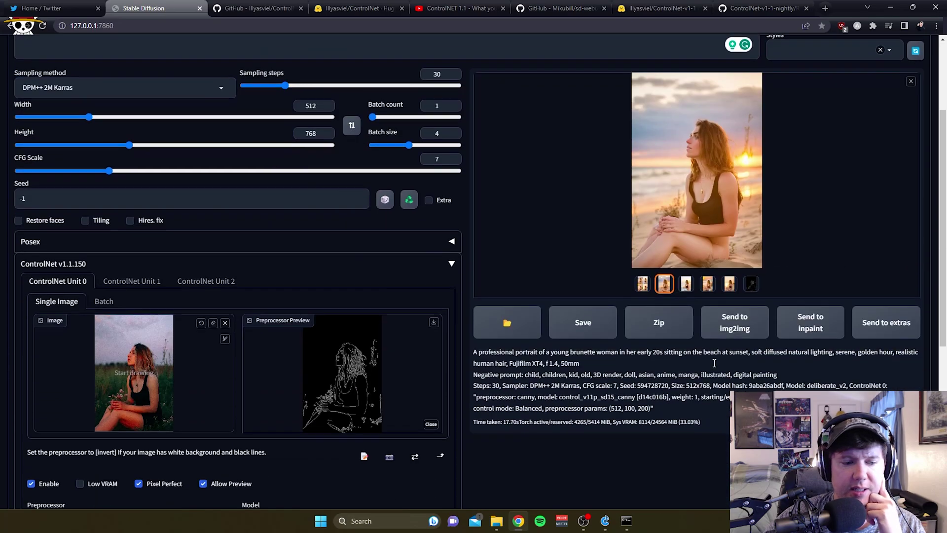
pyautogui.scroll(3, 687, 363)
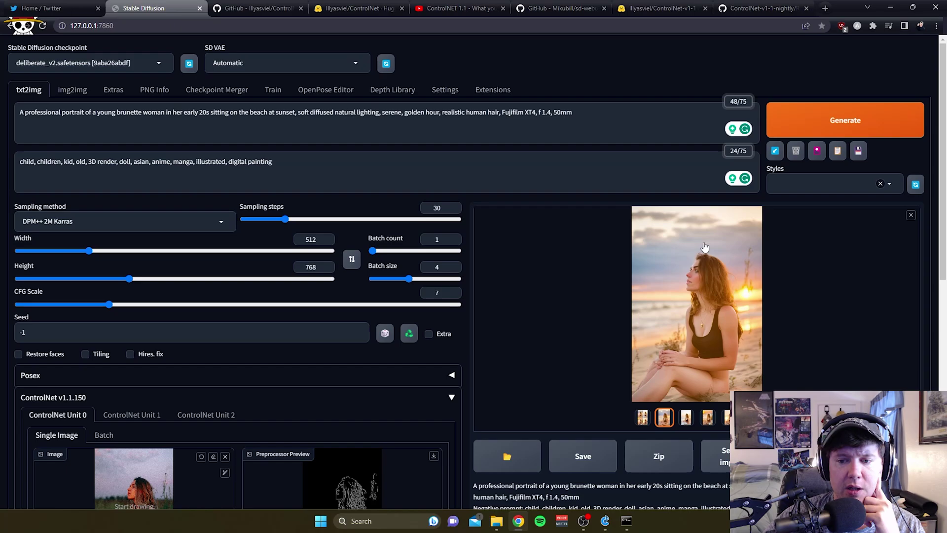
pyautogui.scroll(-2, 762, 314)
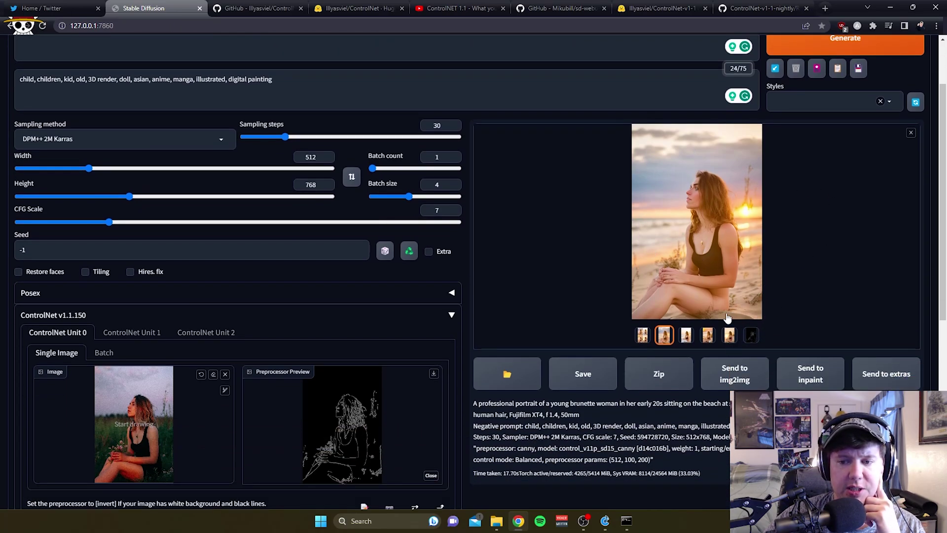
# Step: Inspect each generated portrait and the canny edge map in the output gallery
pyautogui.click(709, 339)
pyautogui.click(728, 337)
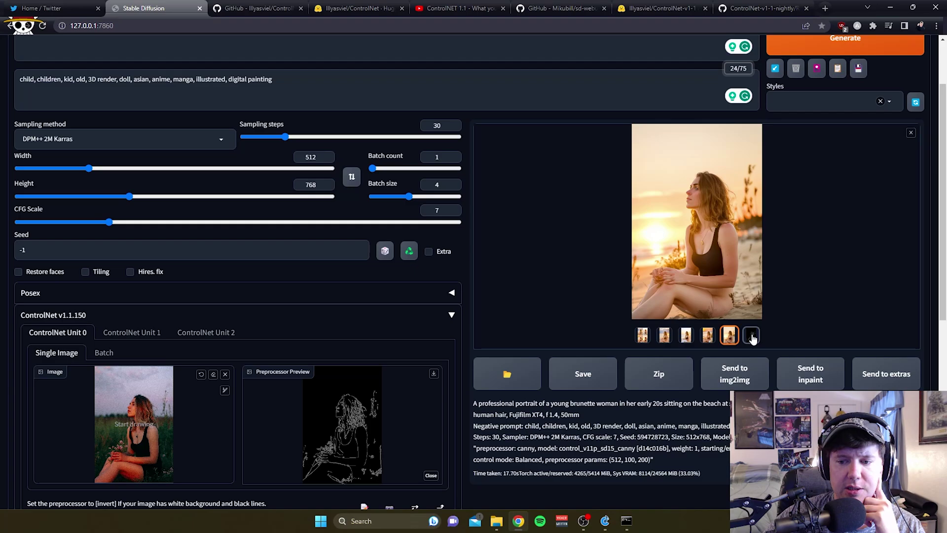
pyautogui.click(751, 337)
pyautogui.click(729, 334)
pyautogui.click(708, 336)
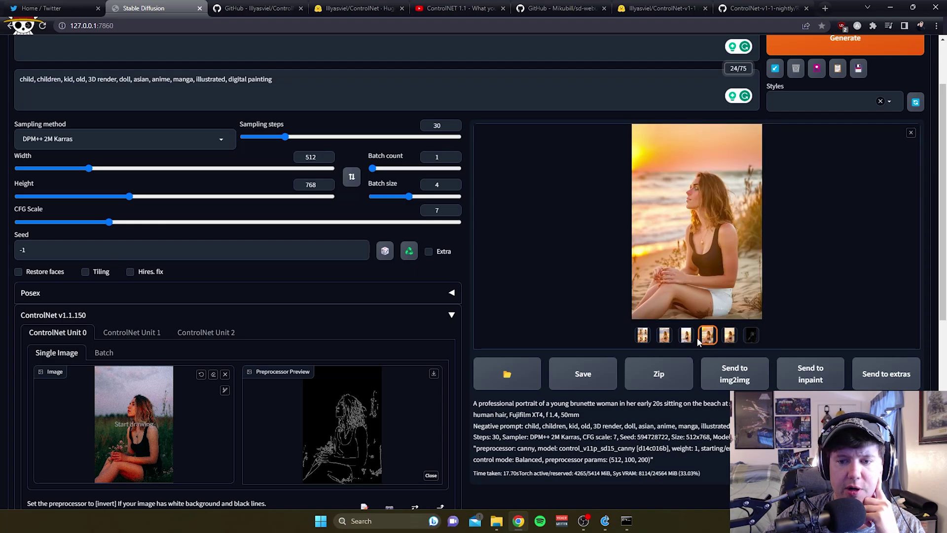
pyautogui.click(686, 337)
pyautogui.click(664, 337)
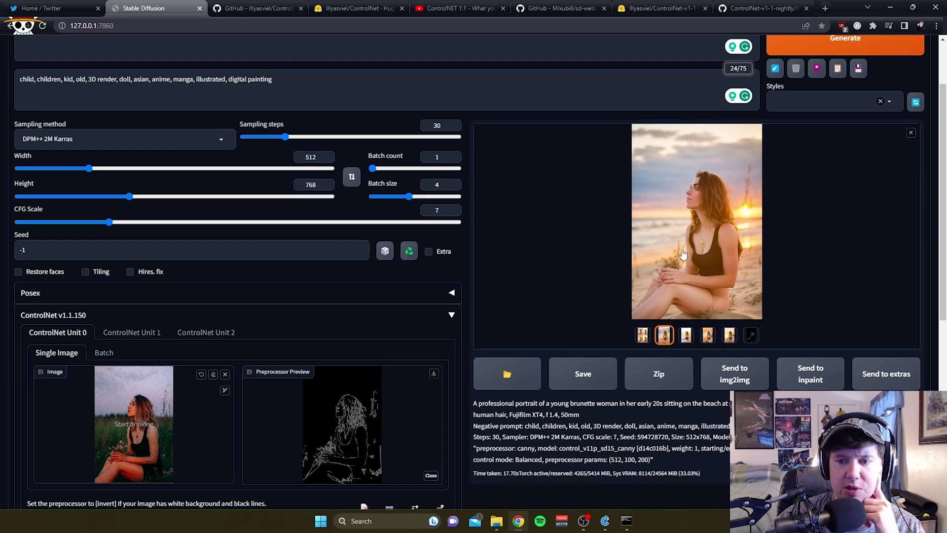
pyautogui.click(686, 335)
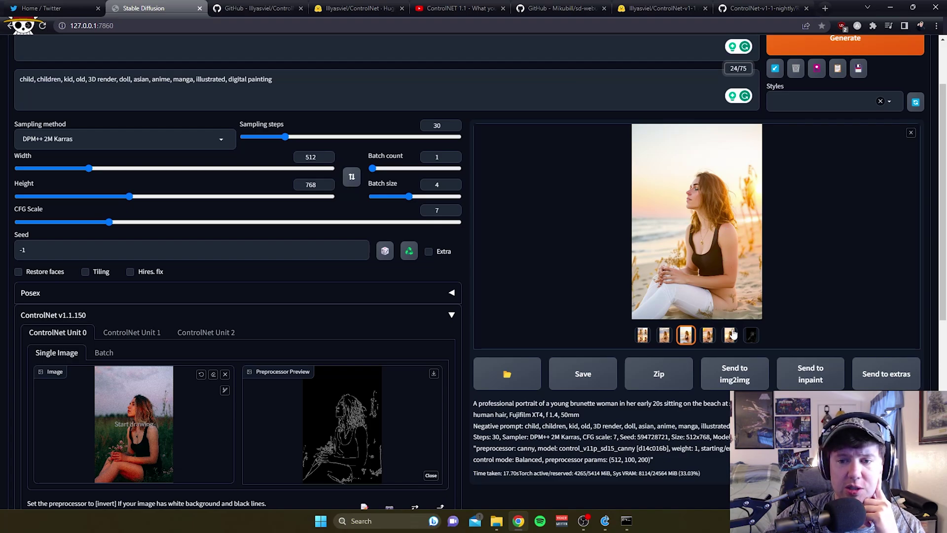
pyautogui.scroll(-2, 207, 353)
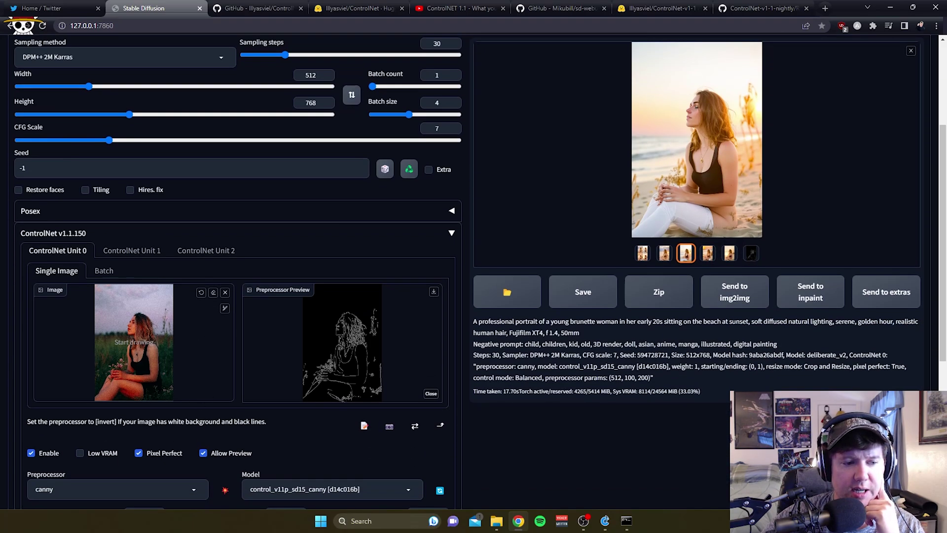
pyautogui.scroll(2, 758, 189)
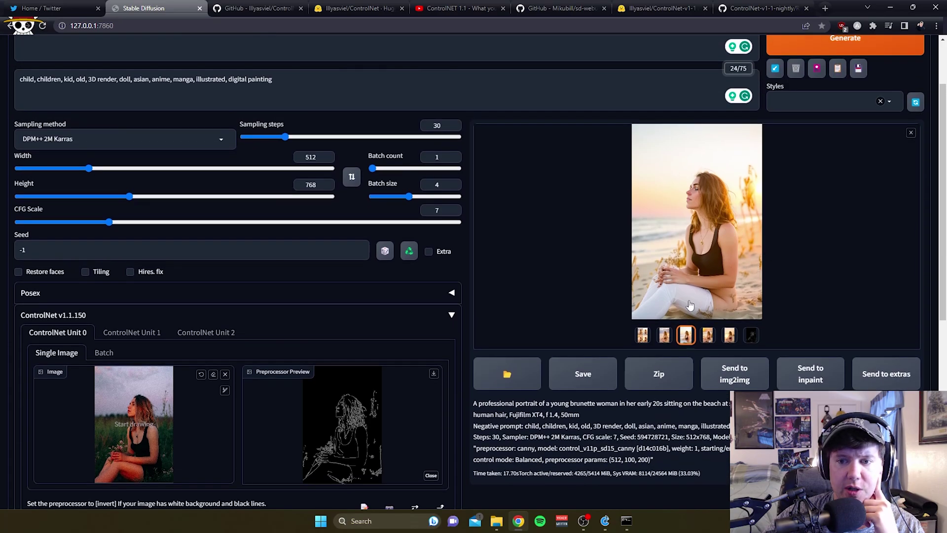
pyautogui.click(709, 337)
pyautogui.click(730, 339)
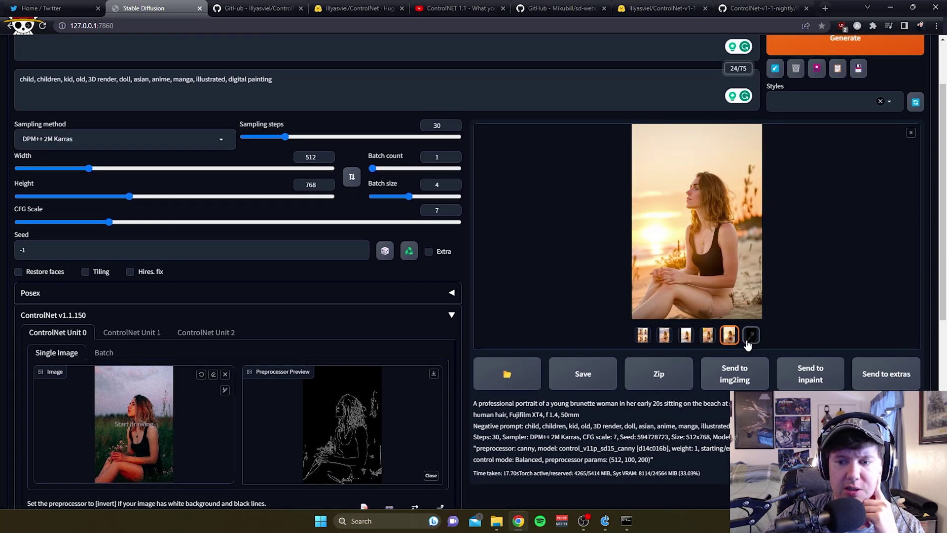
pyautogui.scroll(-5, 382, 322)
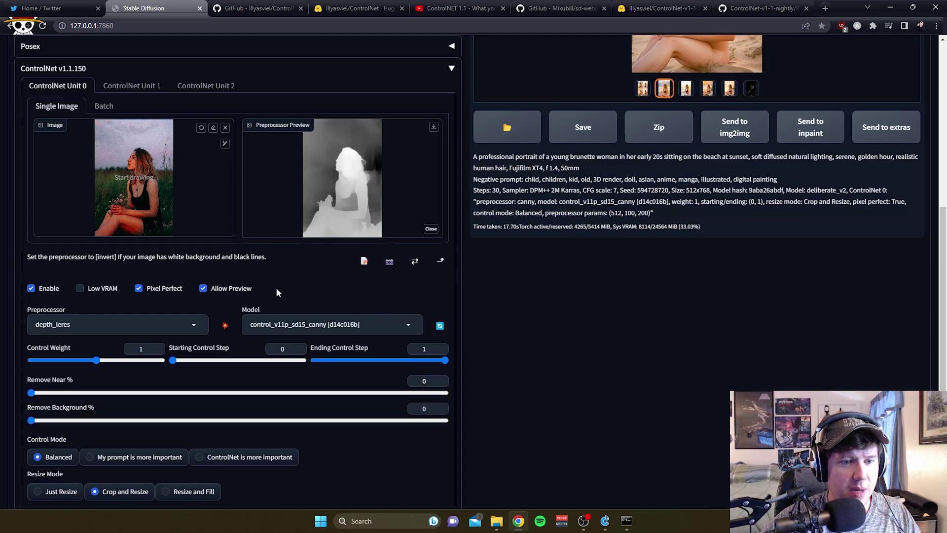
pyautogui.scroll(2, 276, 292)
pyautogui.scroll(5, 403, 303)
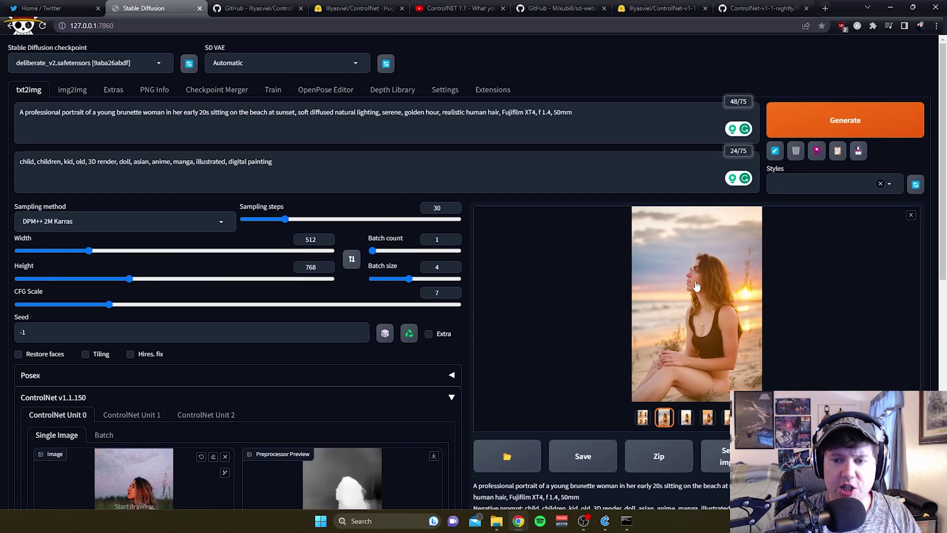
pyautogui.scroll(-5, 409, 353)
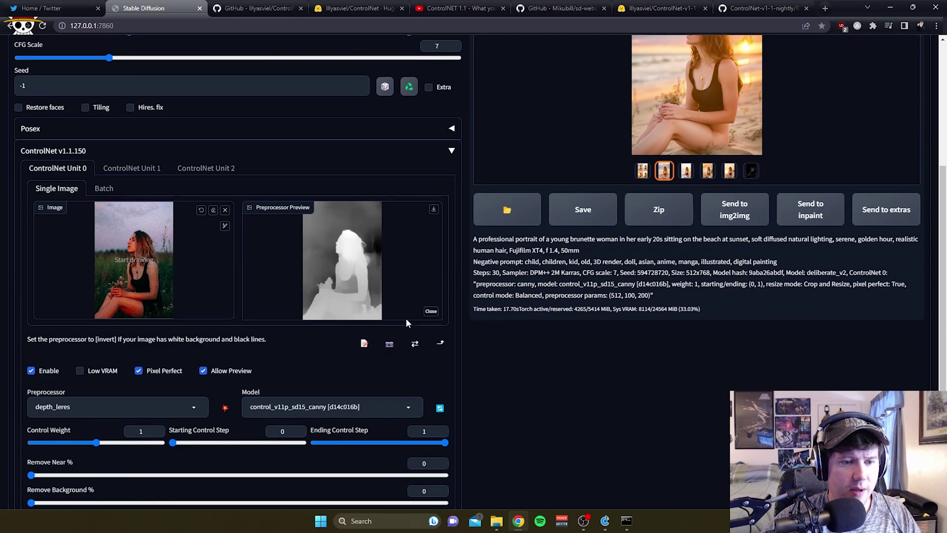
pyautogui.scroll(-3, 316, 383)
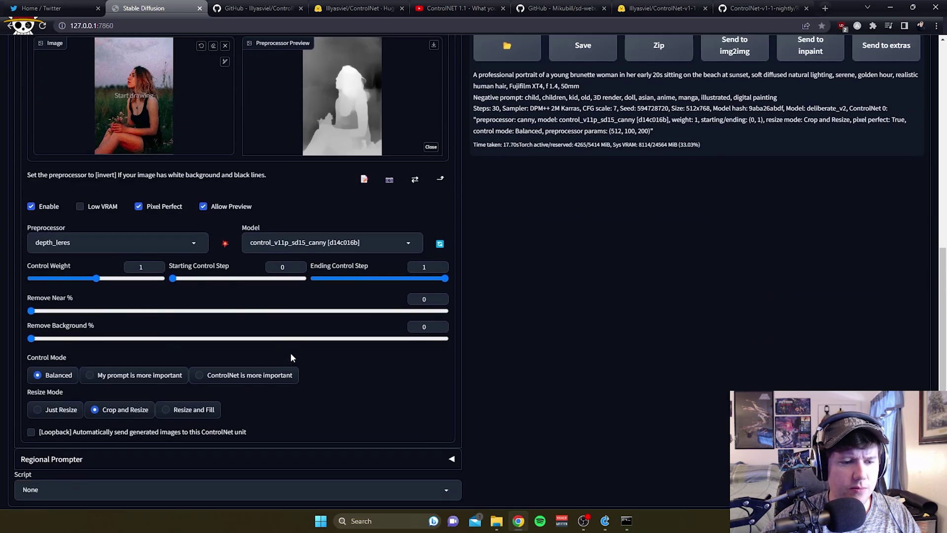
pyautogui.scroll(8, 296, 358)
pyautogui.scroll(-2, 716, 310)
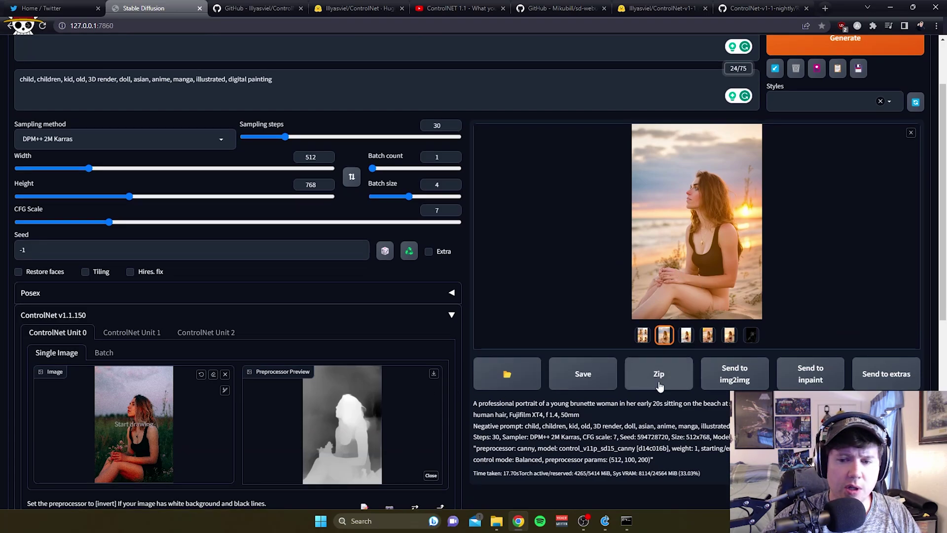
# Step: Bring up the third gallery portrait, then the fourth, the sunset shot in white shorts
pyautogui.click(686, 335)
pyautogui.click(707, 335)
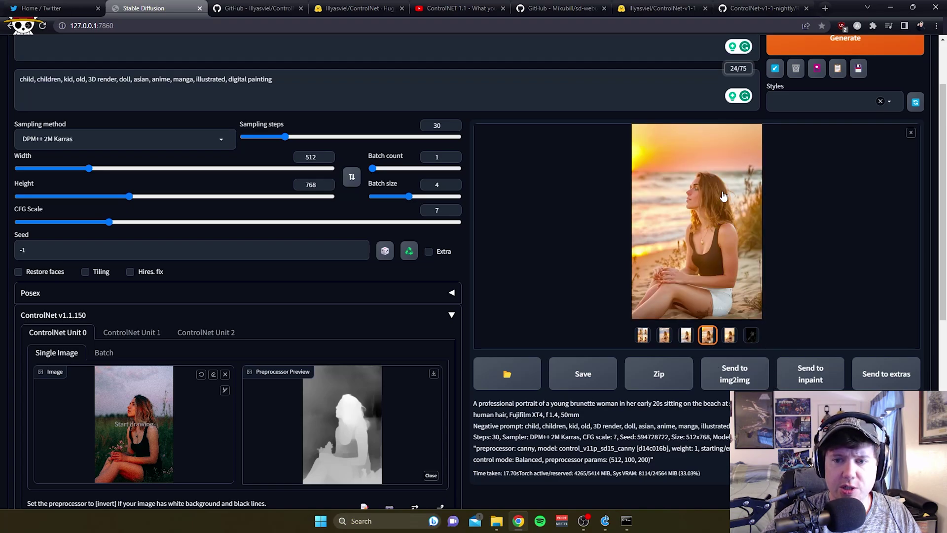
pyautogui.scroll(-2, 694, 203)
pyautogui.scroll(2, 730, 233)
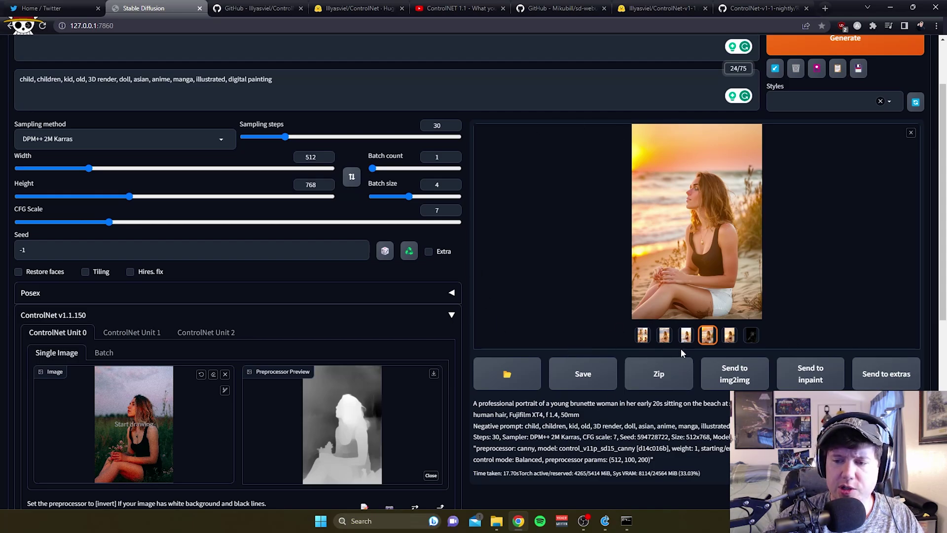
# Step: Review the ControlNet panel and settings: 512×768, 30 steps, CFG 7, batch size 4
pyautogui.scroll(2, 490, 332)
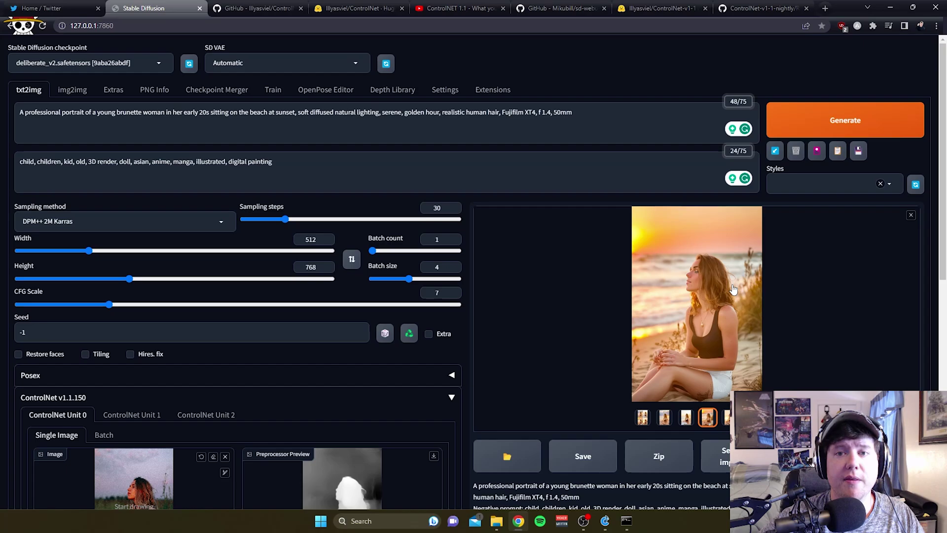
pyautogui.scroll(-5, 501, 247)
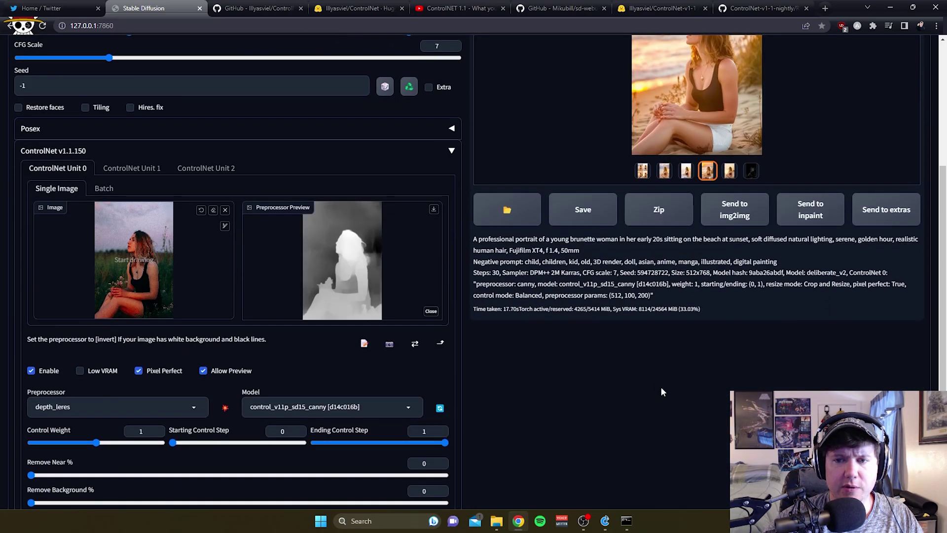
pyautogui.scroll(-3, 537, 354)
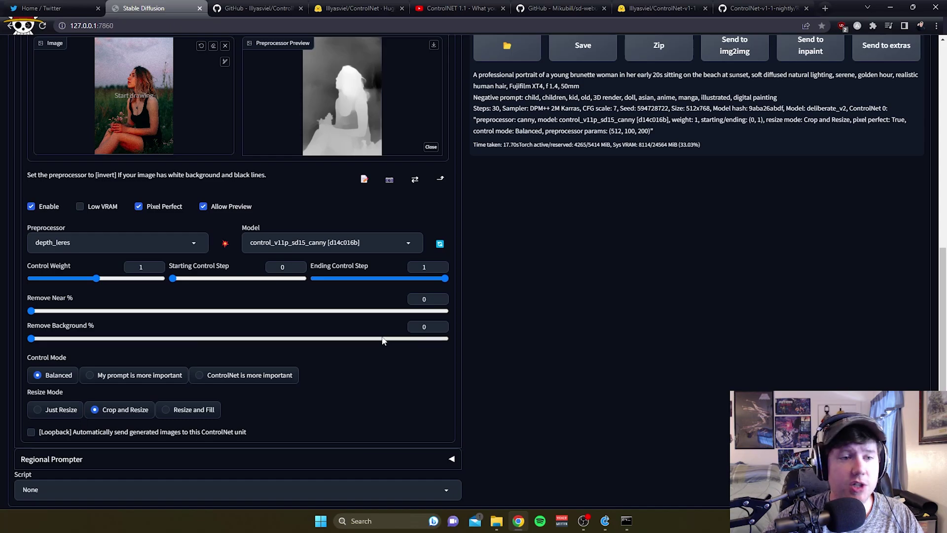
pyautogui.scroll(2, 380, 335)
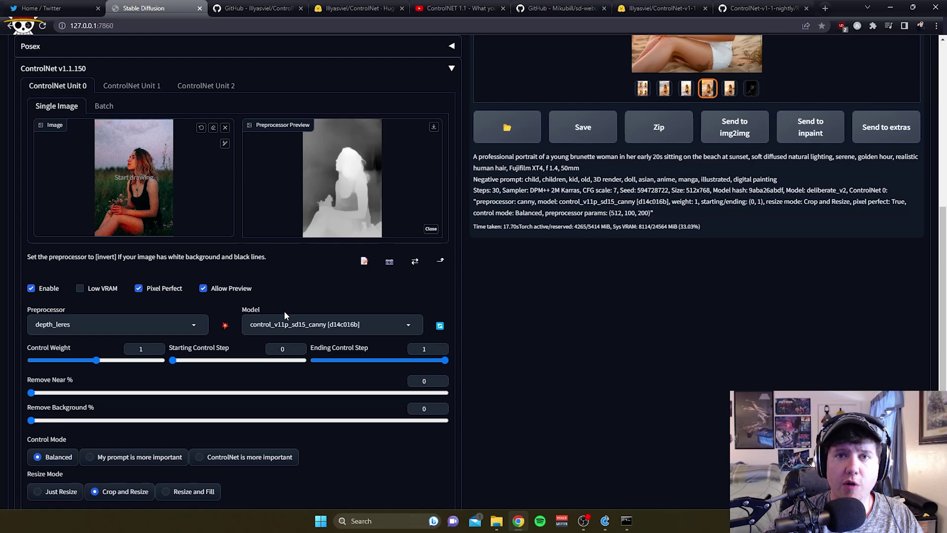
pyautogui.scroll(2, 416, 325)
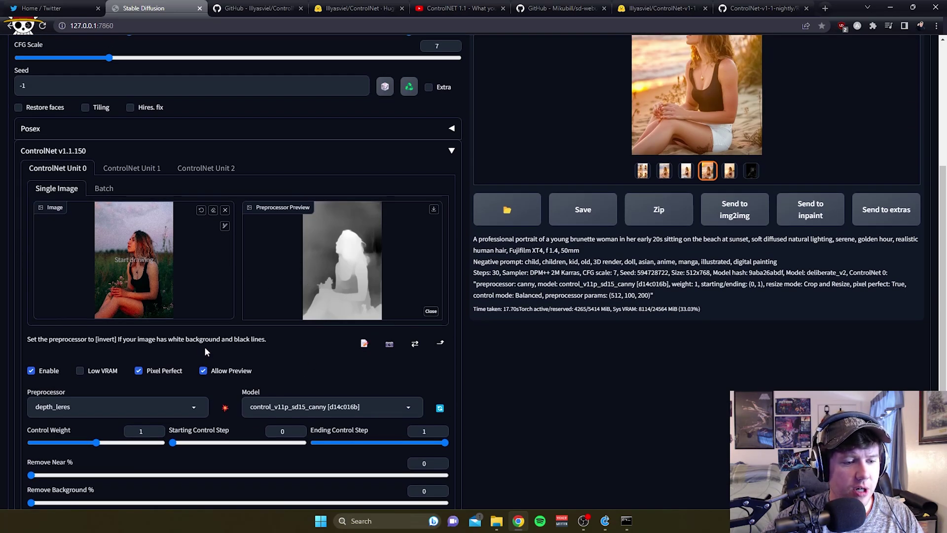
pyautogui.scroll(-4, 204, 346)
pyautogui.scroll(8, 174, 258)
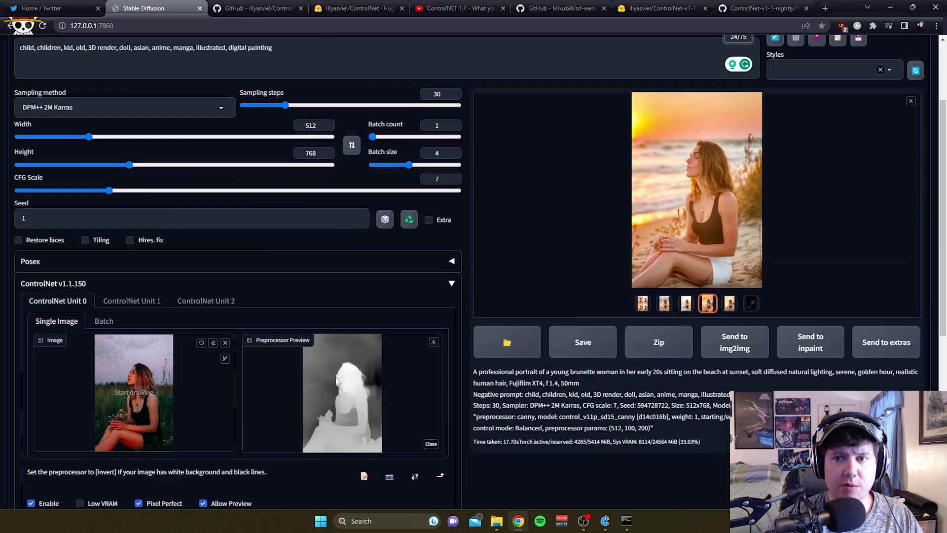
pyautogui.scroll(2, 404, 267)
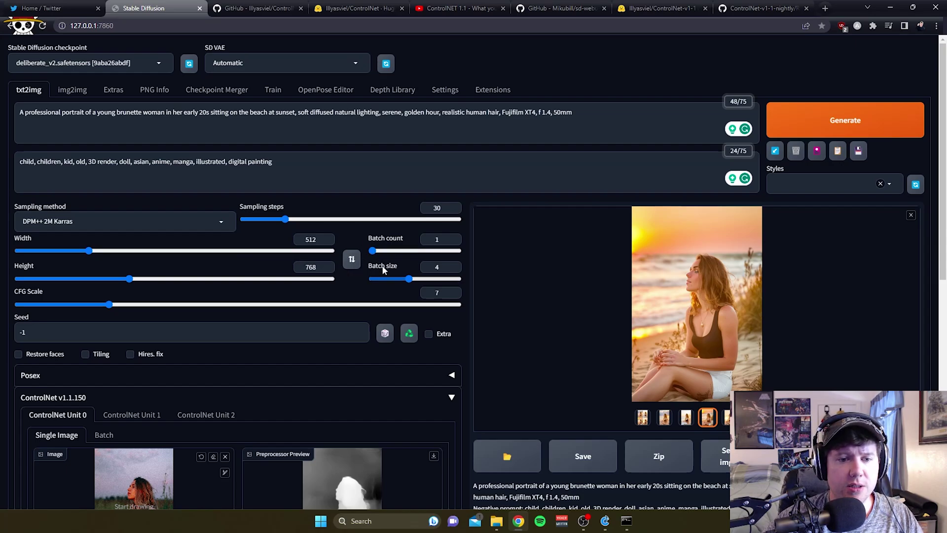
pyautogui.moveTo(392, 267)
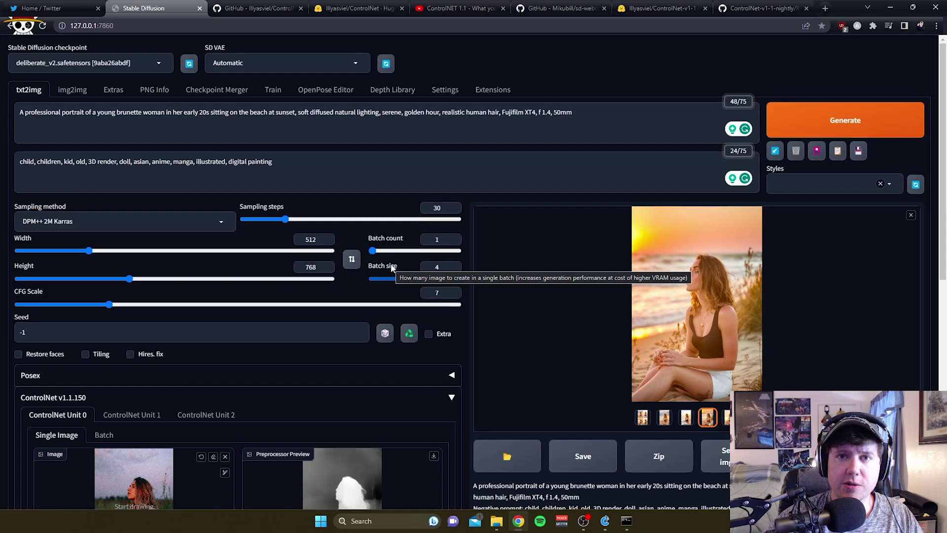